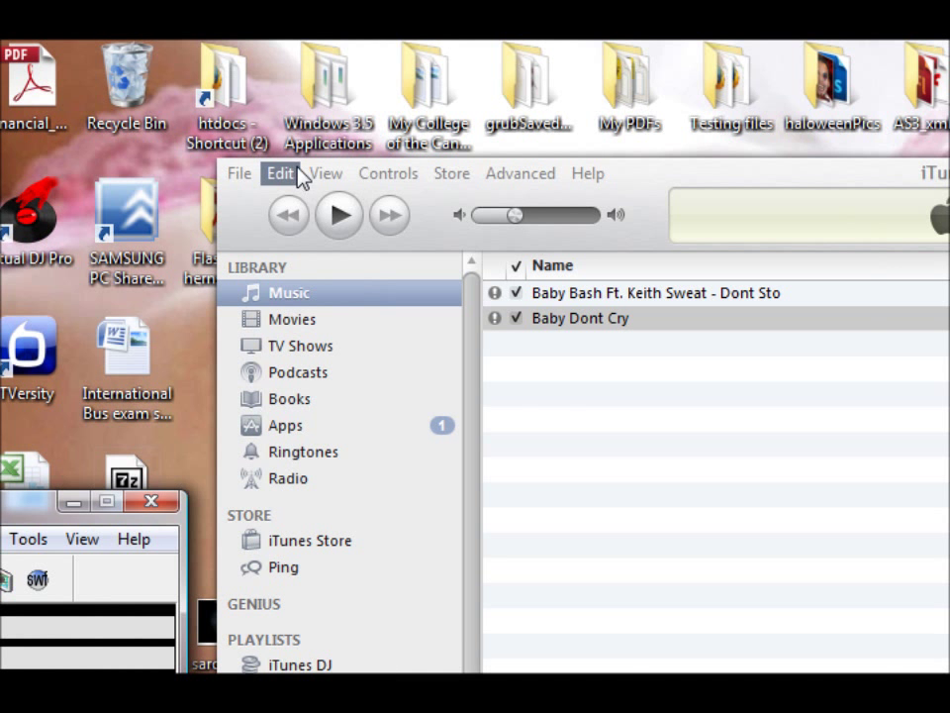
In the Advanced preferences, turn off "Copy files to iTunes Media folder when adding to library"
left_click(289, 176)
left_click(289, 176)
left_click(241, 176)
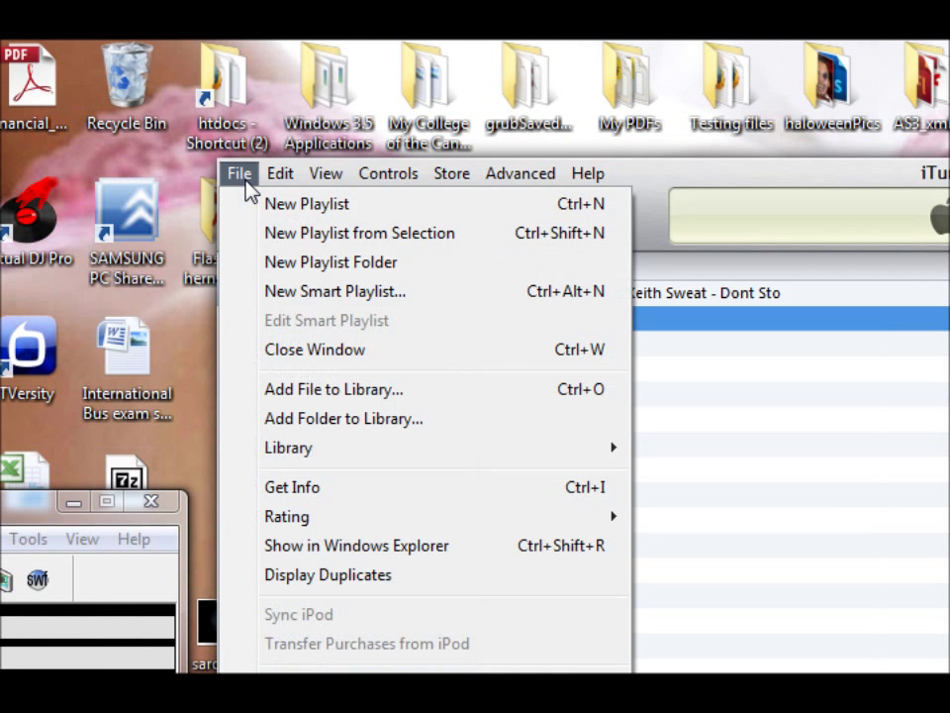
mouse_move(280, 174)
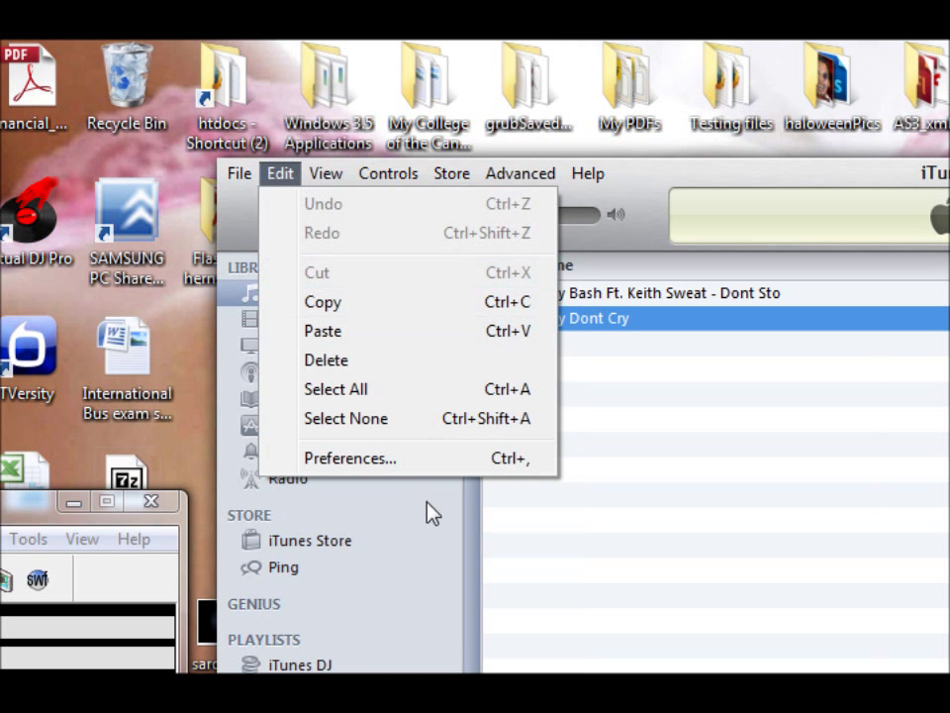
left_click(423, 460)
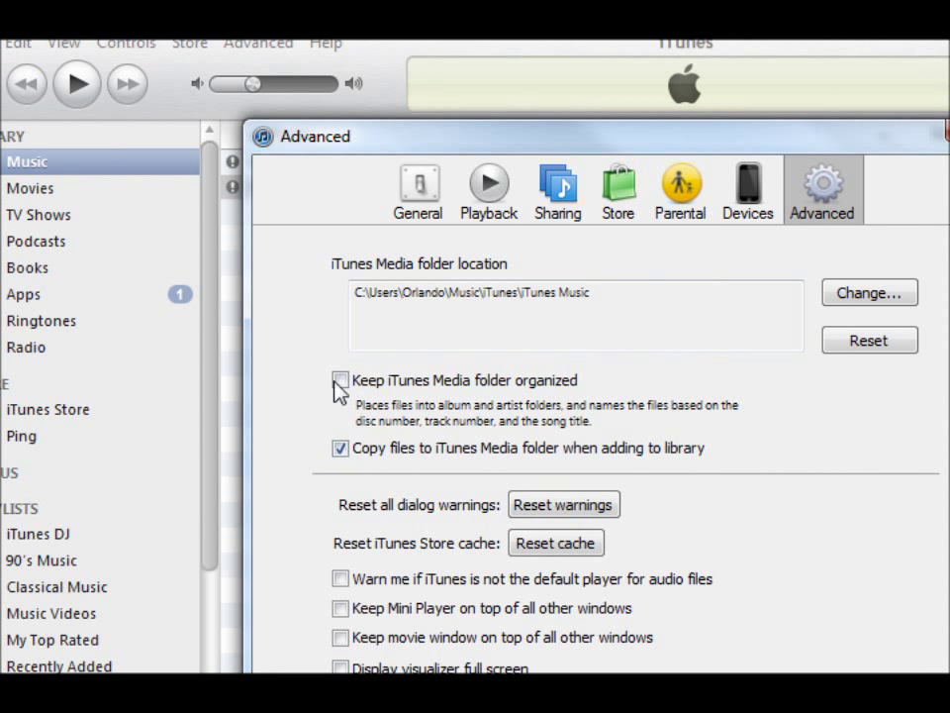
left_click(342, 449)
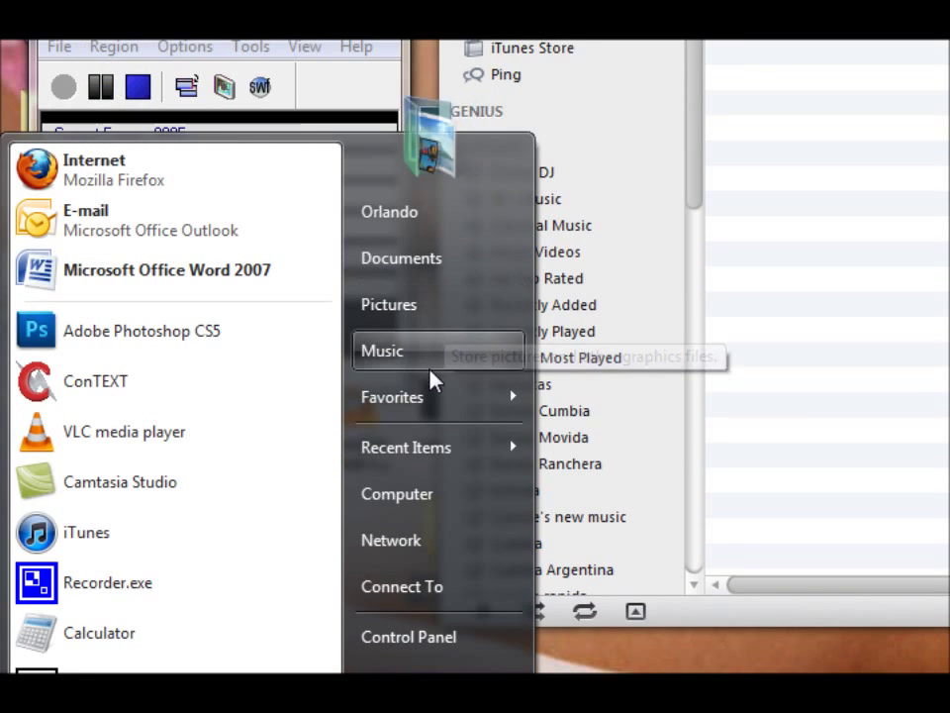
Add "Baby Bash Ft. Keith Sweat - Dont Stop.mp3" from the "music cd" folder inside Music to the iTunes music library
left_click(431, 371)
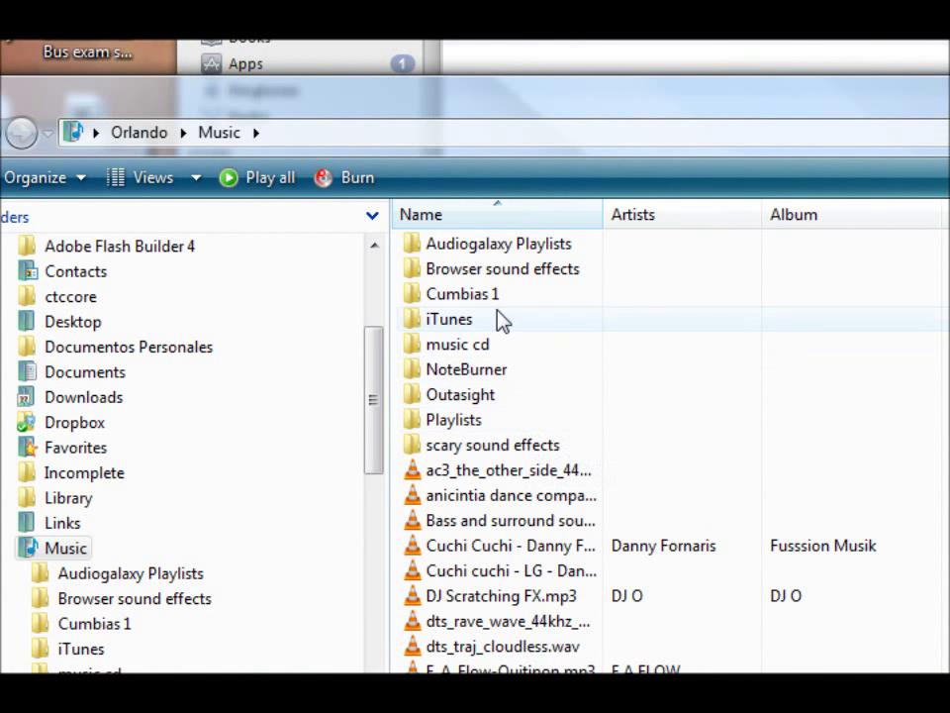
double_click(495, 351)
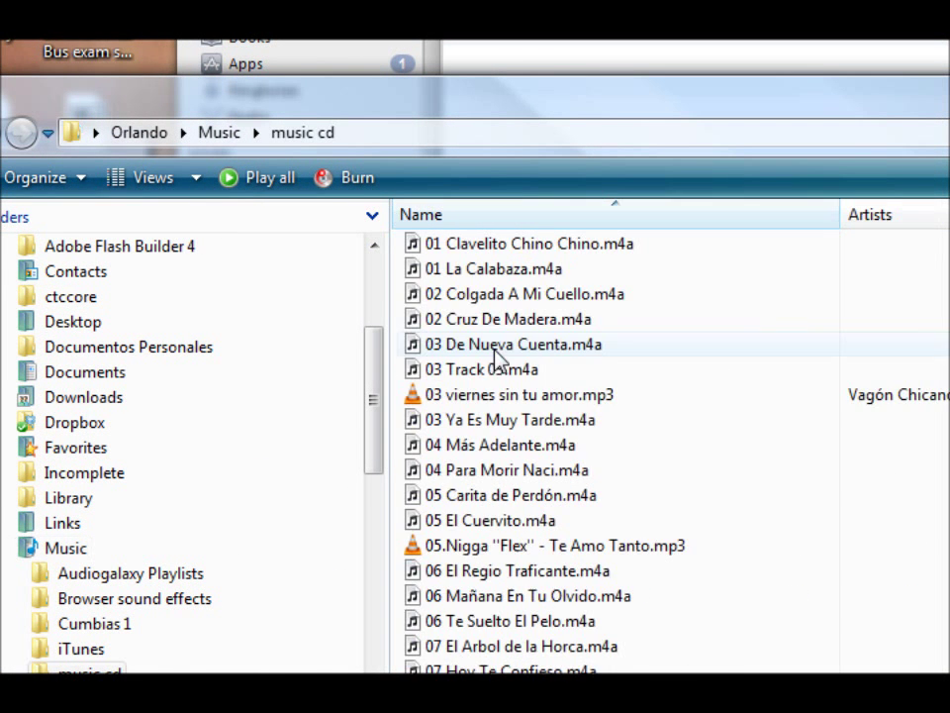
scroll(674, 438, "down", 15)
scroll(709, 490, "up", 4)
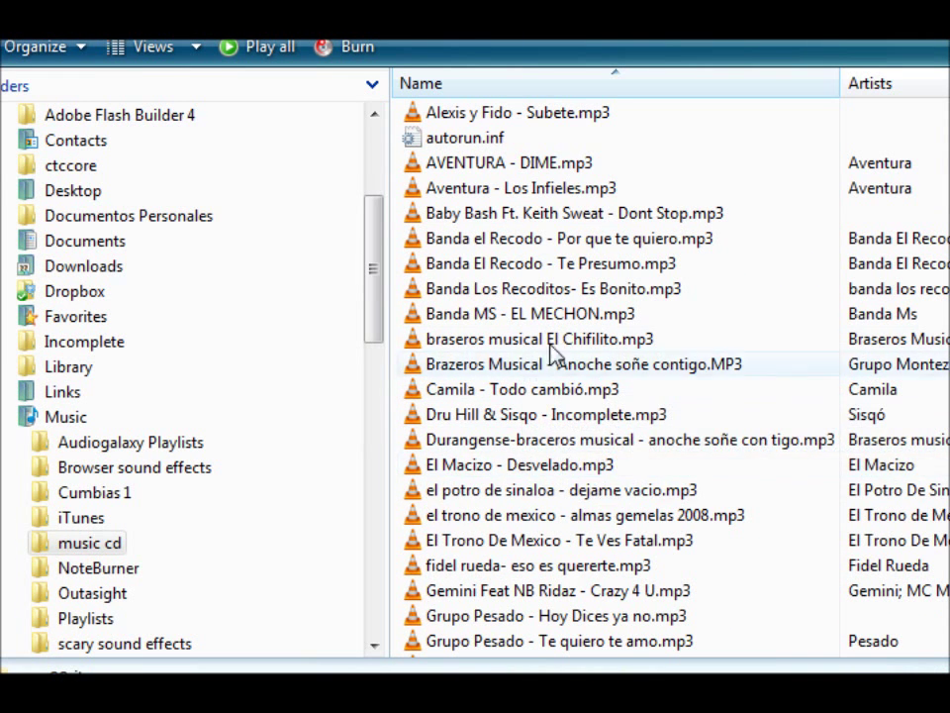
left_click(549, 224)
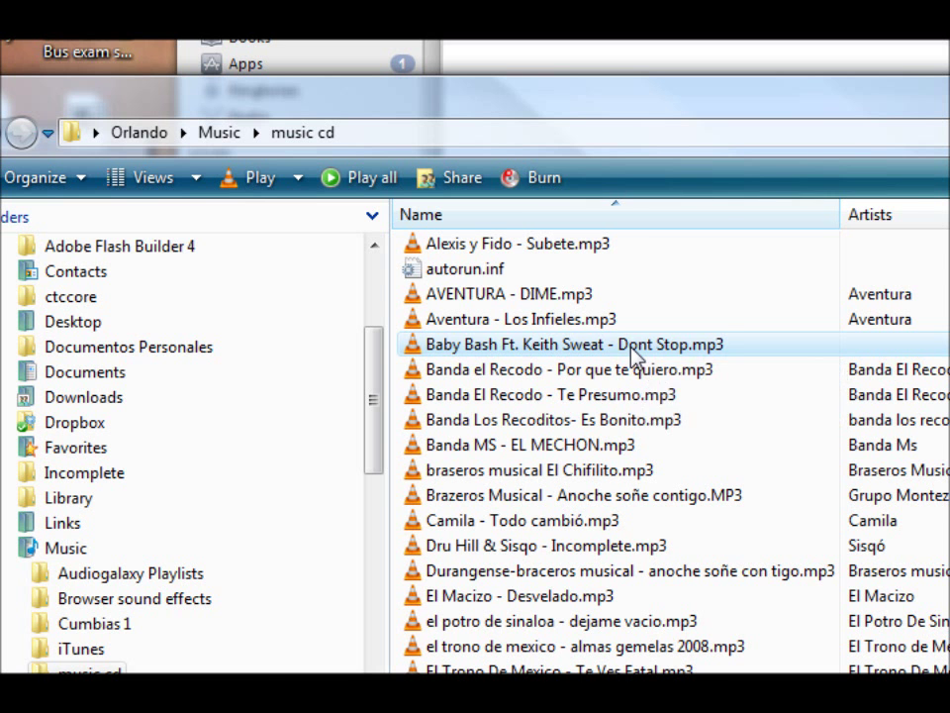
left_click_drag(634, 359, 581, 331)
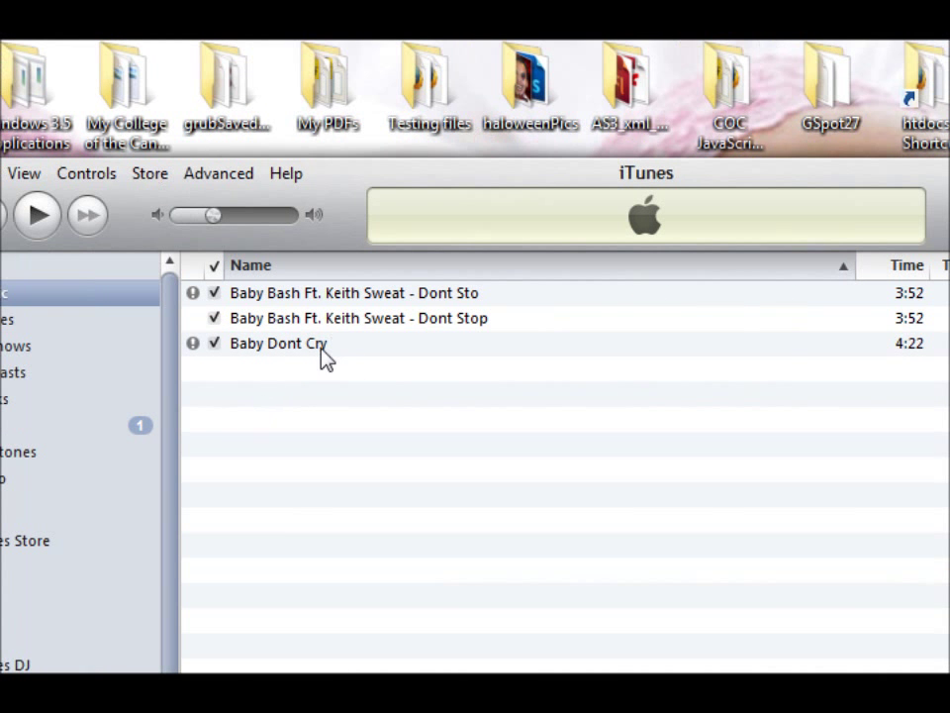
Inspect the file information of the library track "Baby Bash Ft. Keith Sweat - Dont Stop" and close it
left_click(342, 318)
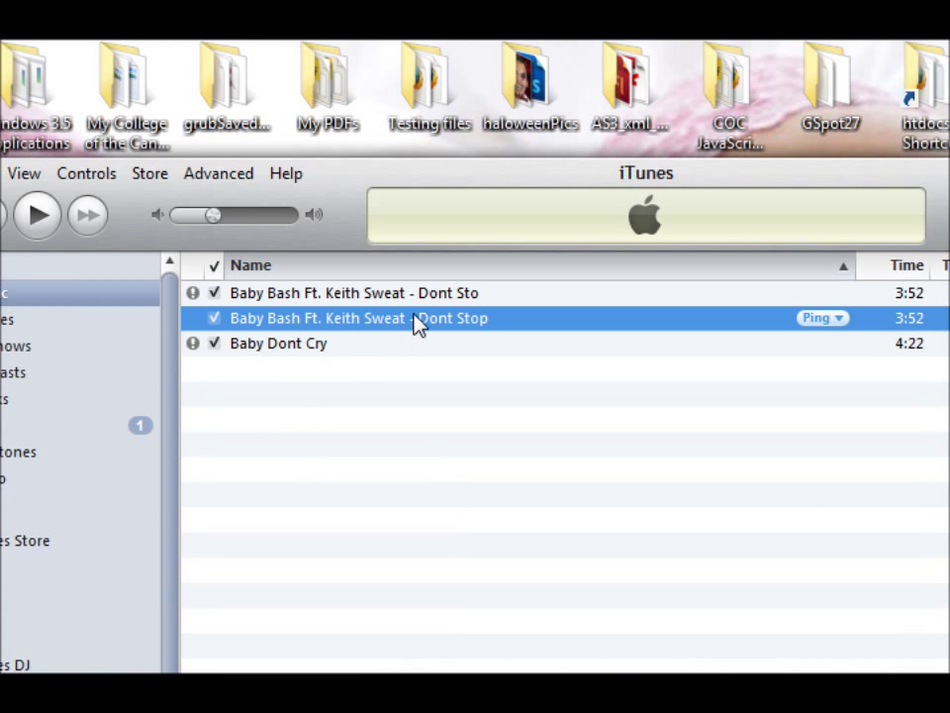
right_click(406, 195)
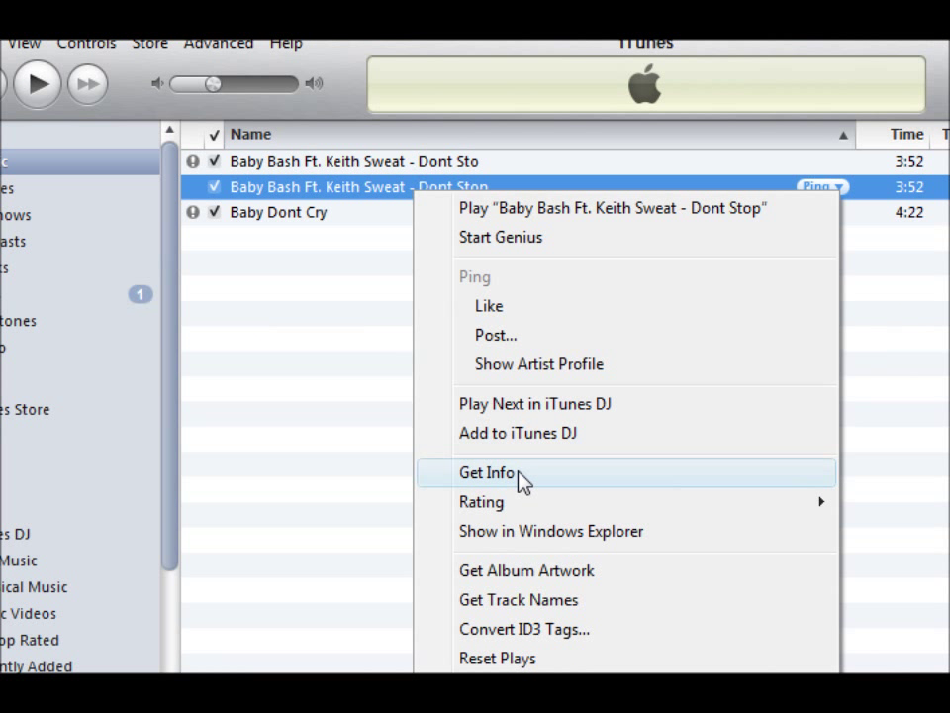
left_click(505, 481)
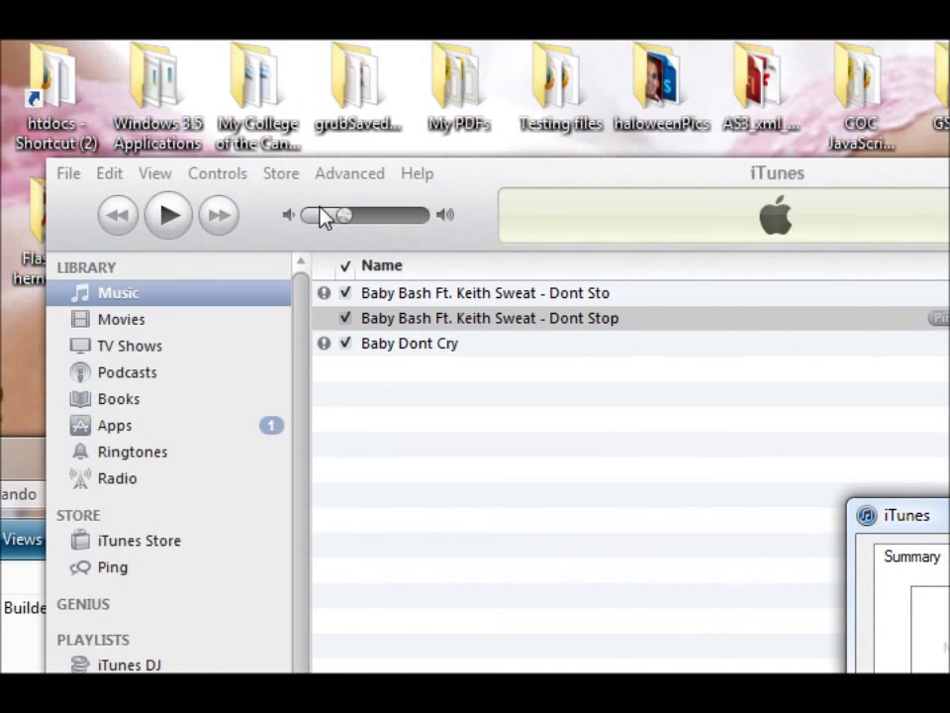
key("Return")
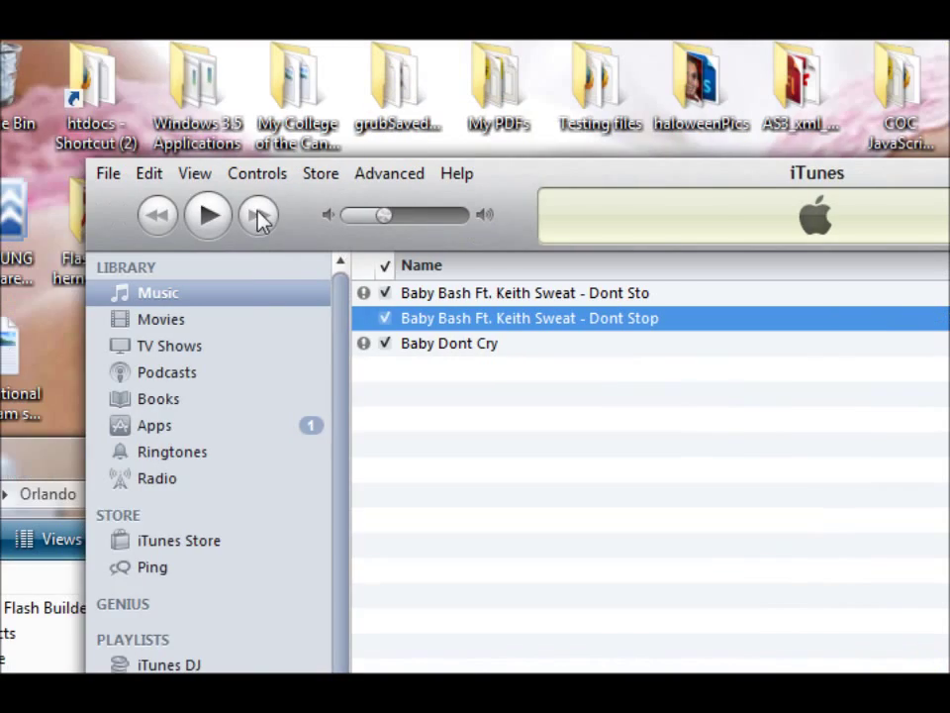
In the Advanced preferences, turn on "Copy files to iTunes Media folder when adding to library" and apply the change
left_click(281, 174)
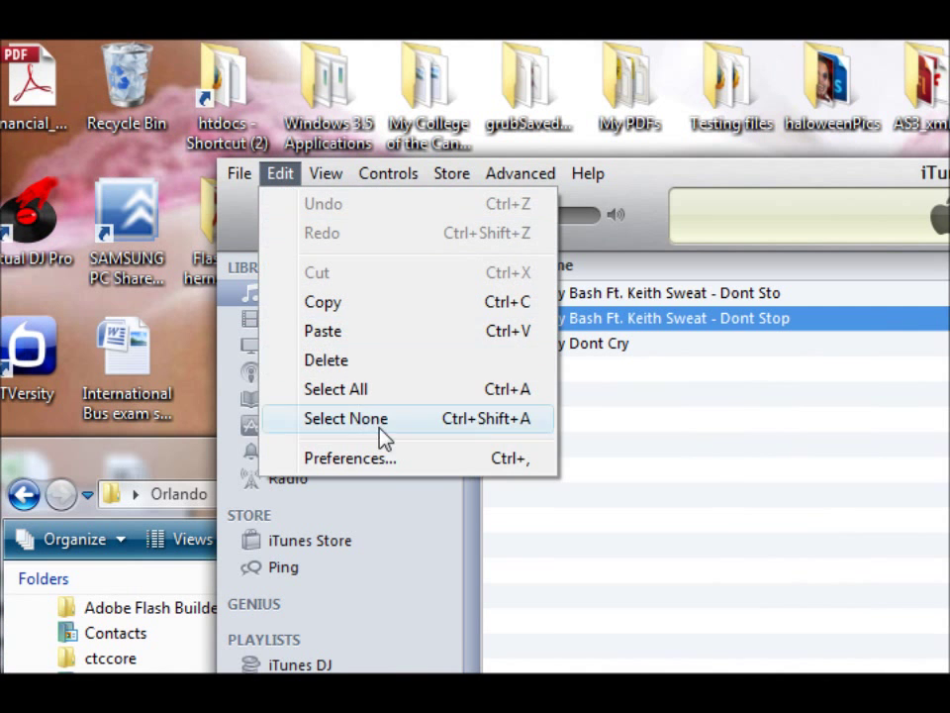
left_click(414, 461)
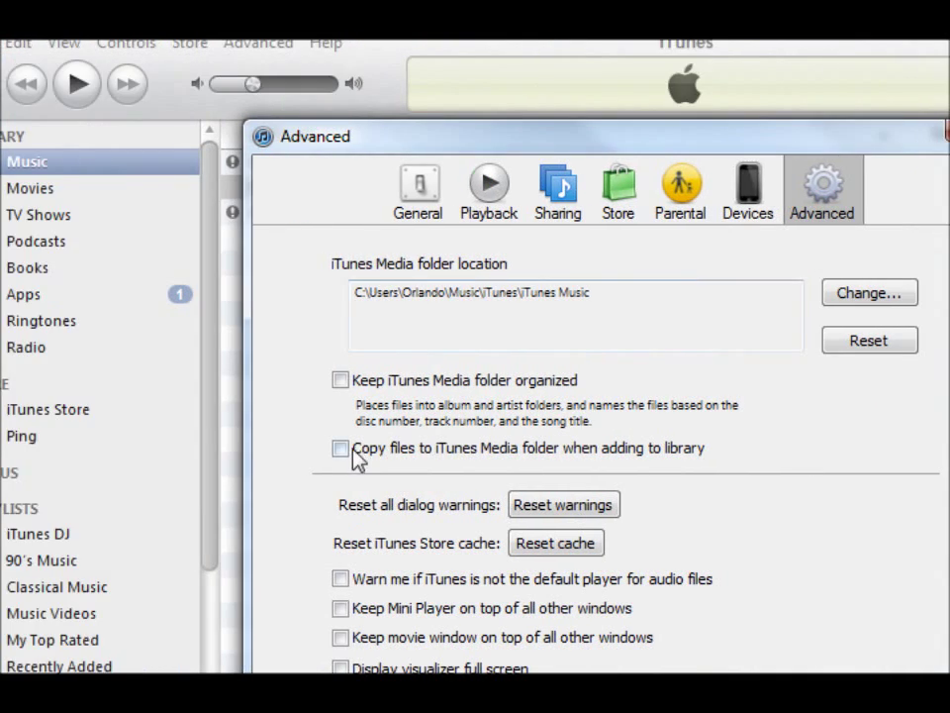
left_click(210, 449)
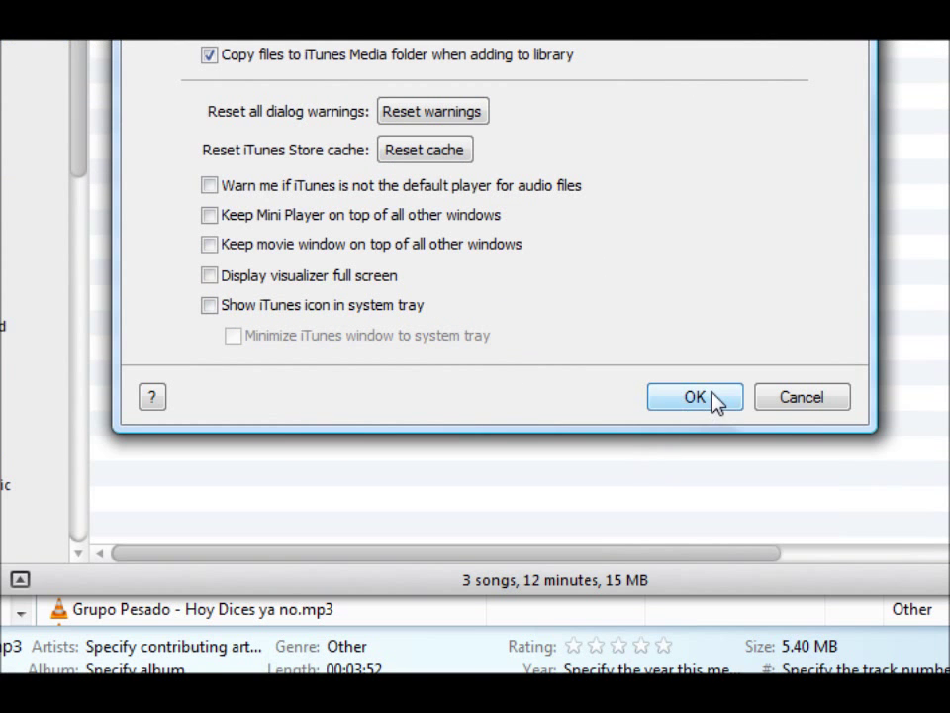
left_click(565, 397)
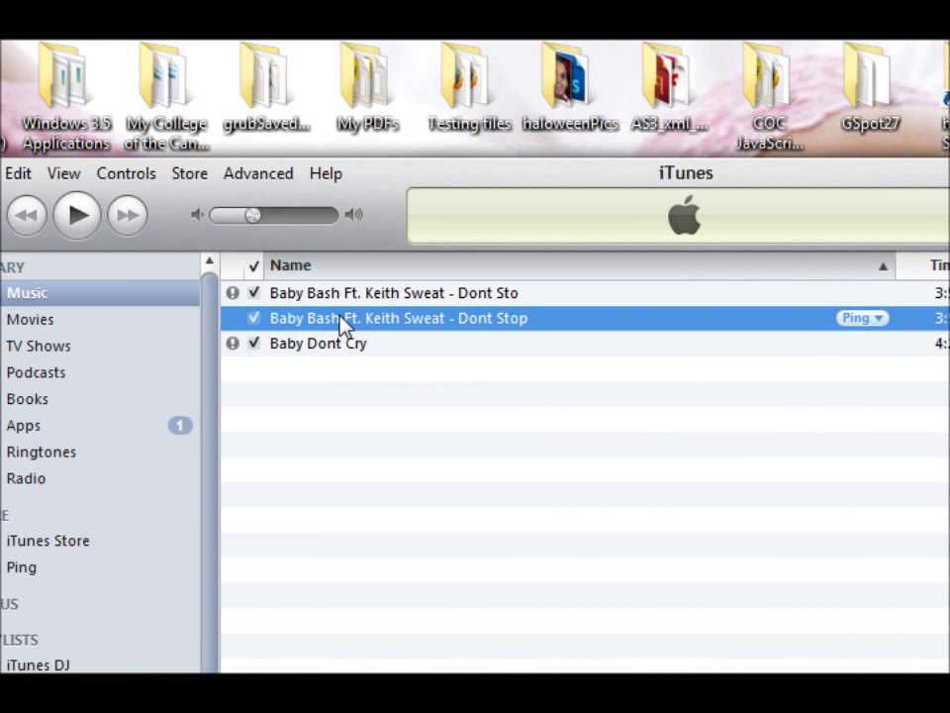
Play the library track "Baby Bash Ft. Keith Sweat - Dont Stop" briefly and pause it
left_click(335, 313)
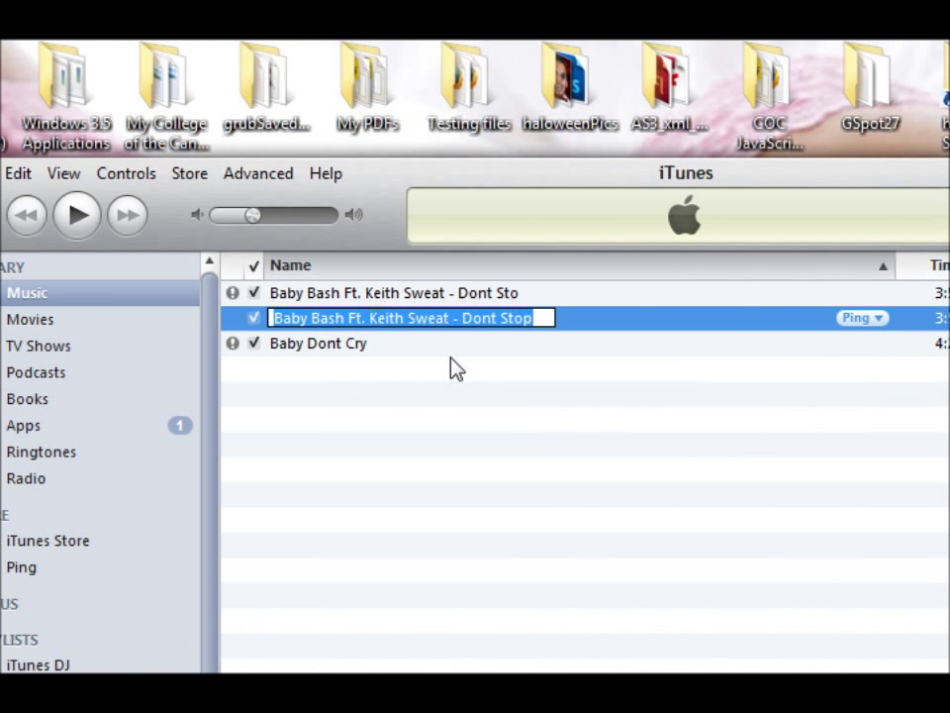
left_click(452, 367)
double_click(302, 330)
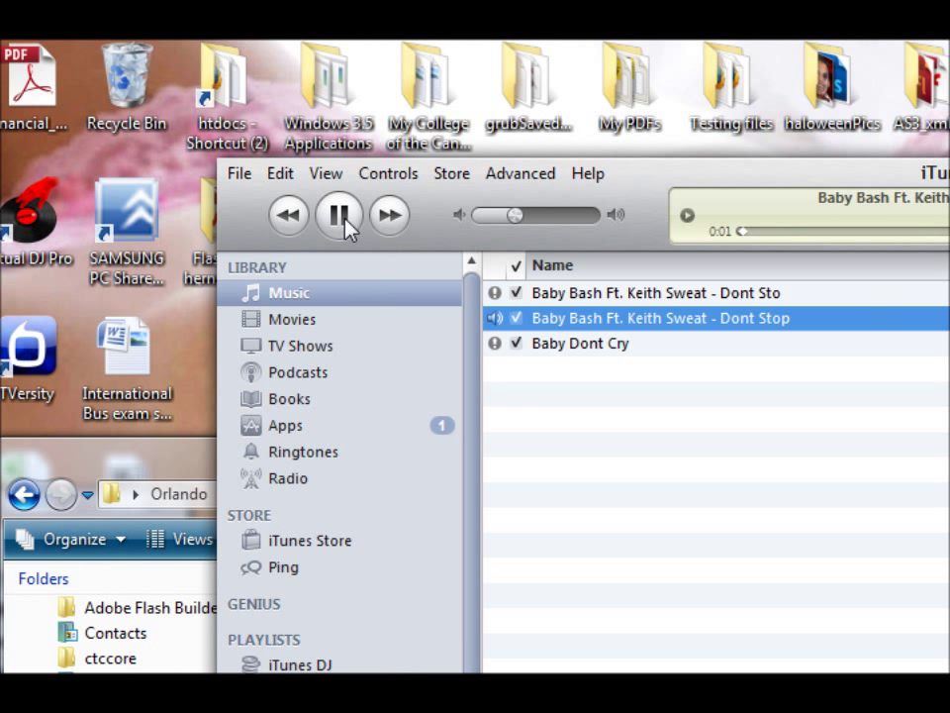
left_click(345, 226)
Check the file location of the "Dont Stop" library track and try to add its source file from the "music cd" folder again
right_click(620, 323)
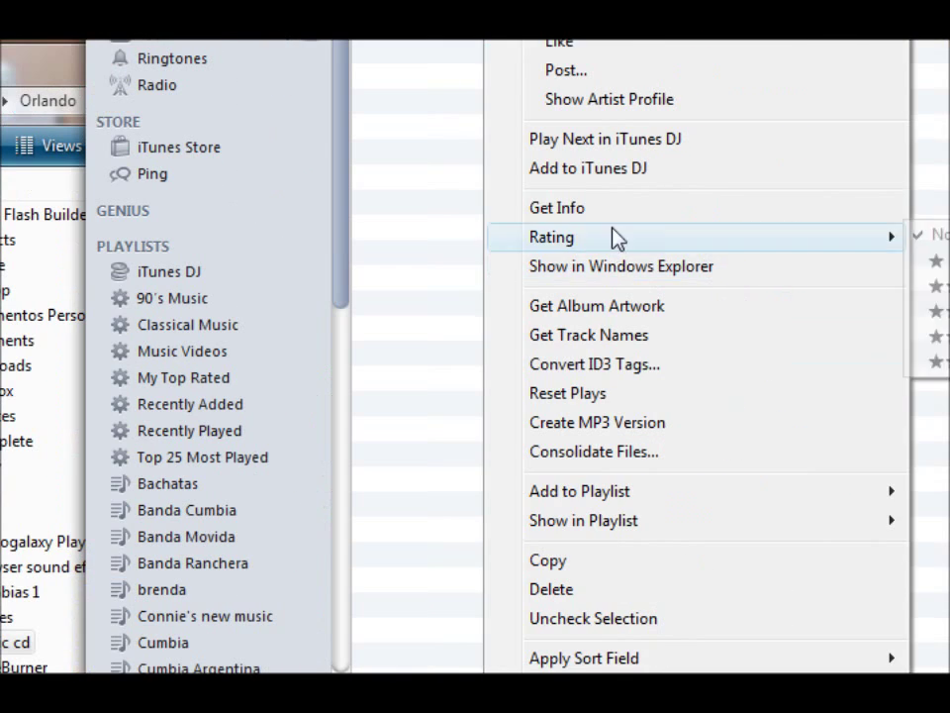
left_click(713, 207)
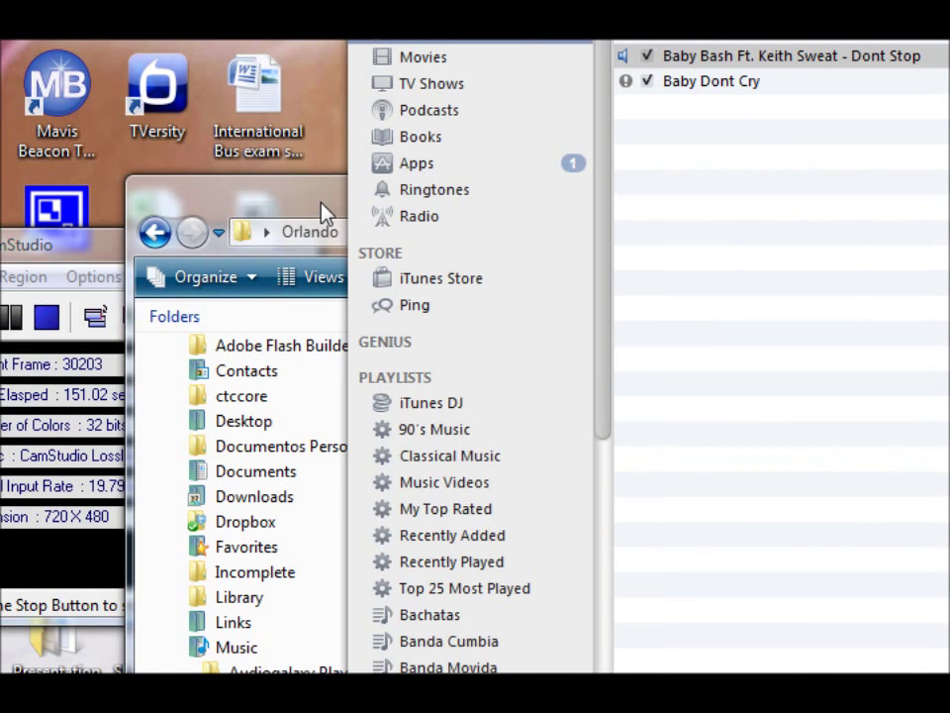
left_click(322, 212)
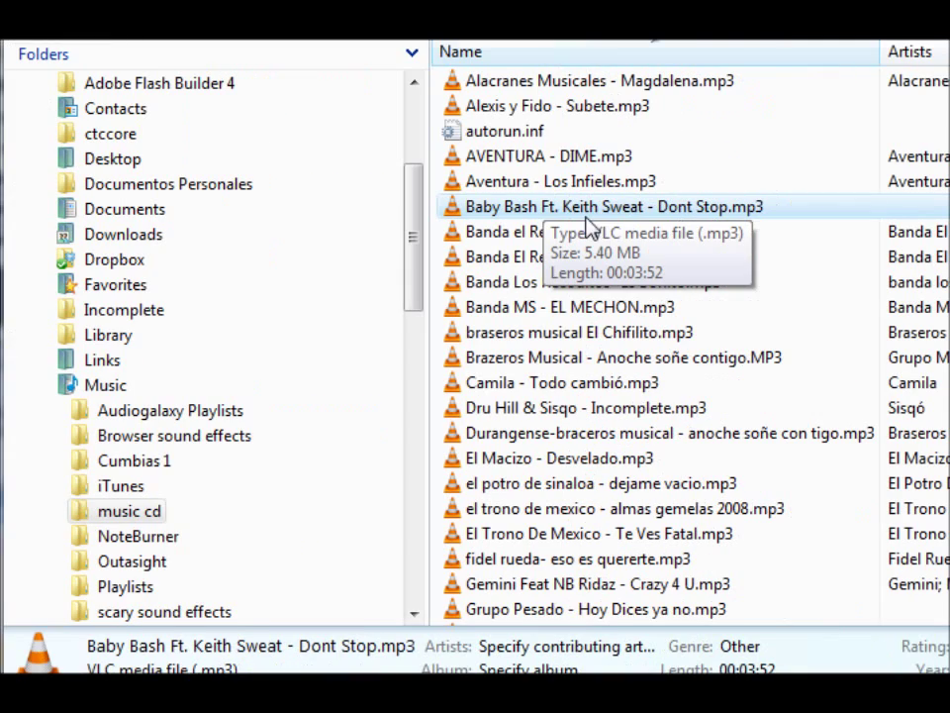
left_click_drag(622, 219, 628, 386)
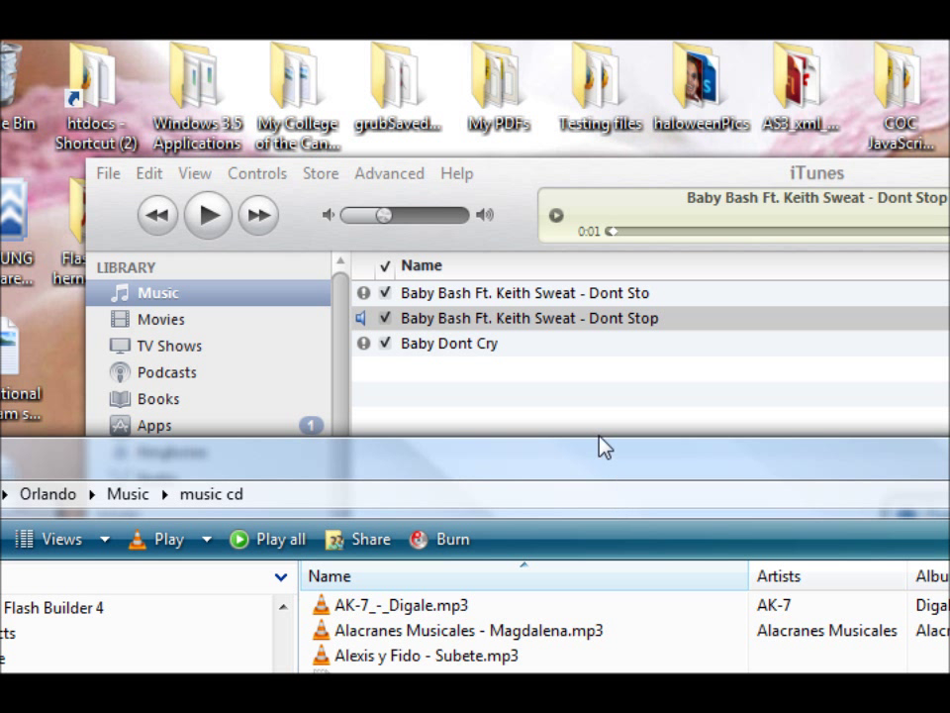
left_click(630, 329)
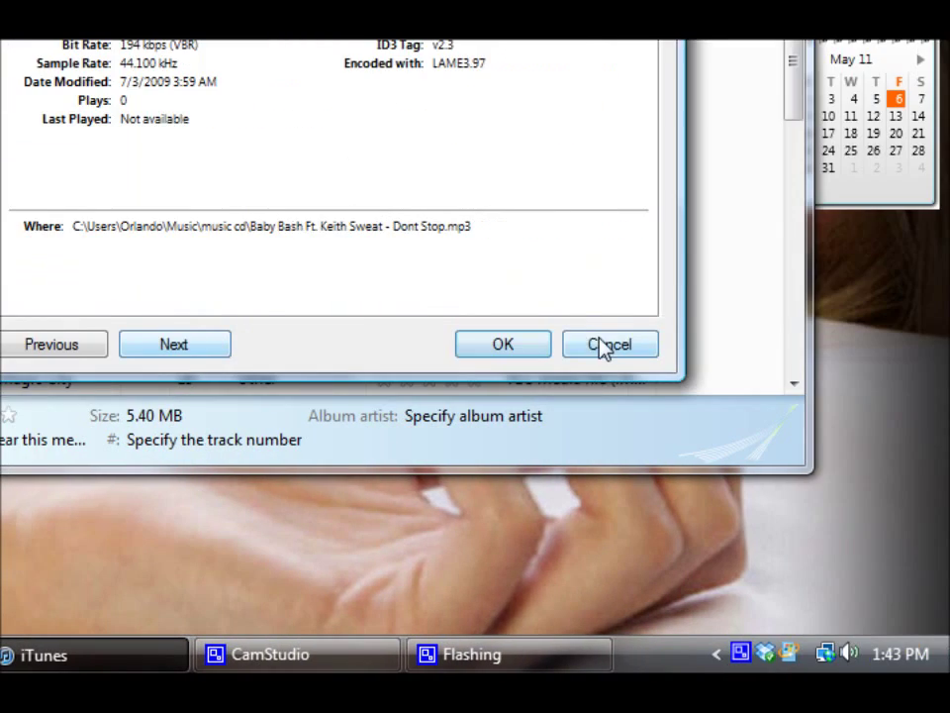
left_click(741, 344)
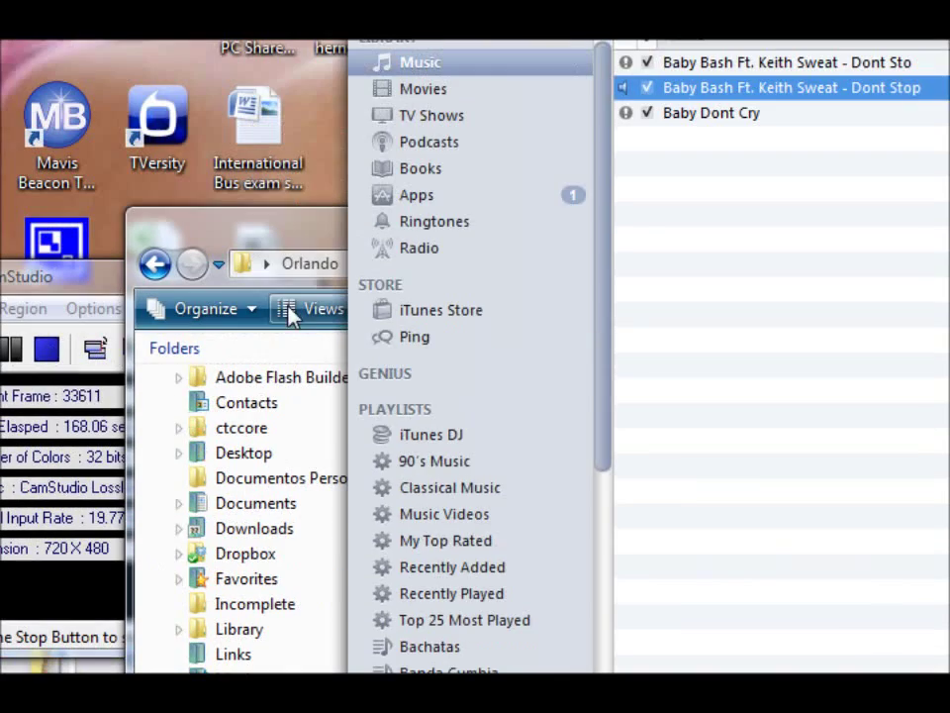
With the track information closed, add "Baby Bash Ft. Keith Sweat - Dont Stop.mp3" from the "music cd" folder to the library again
left_click(311, 249)
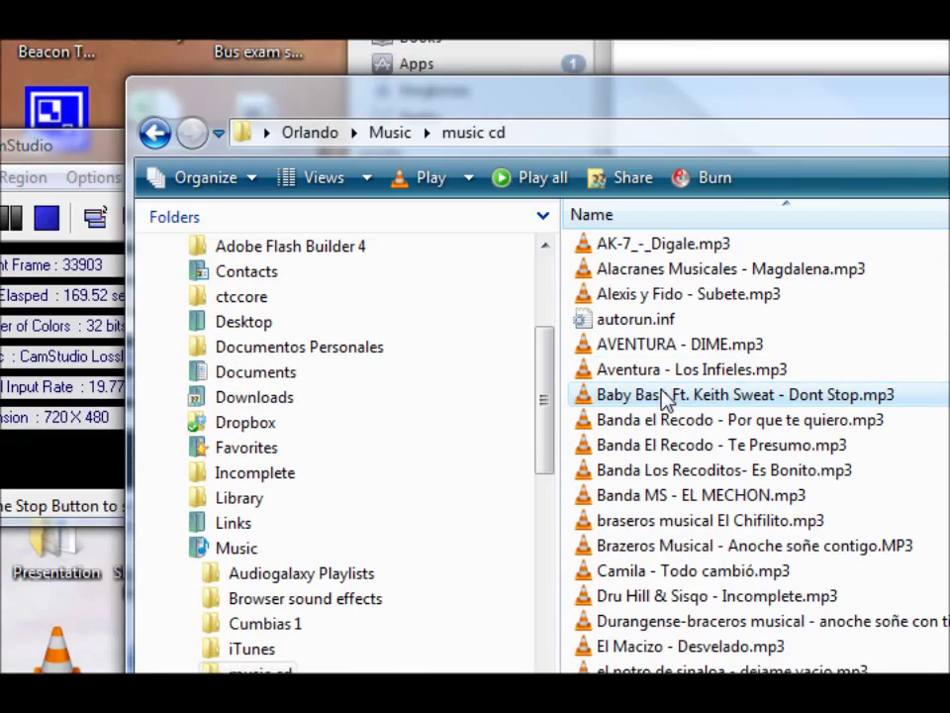
left_click_drag(666, 401, 819, 71)
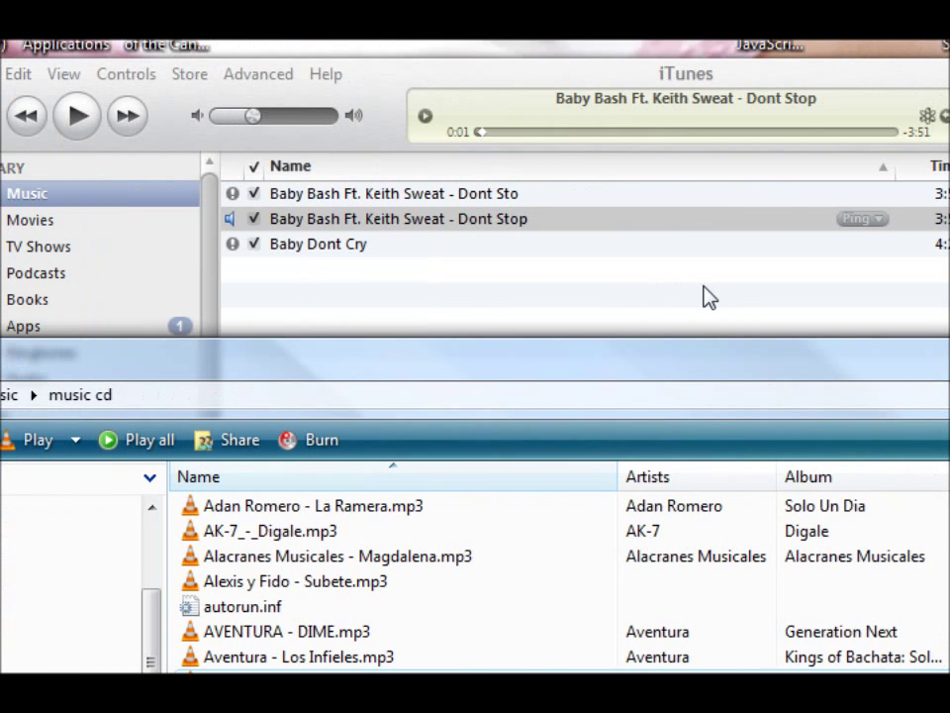
left_click(946, 297)
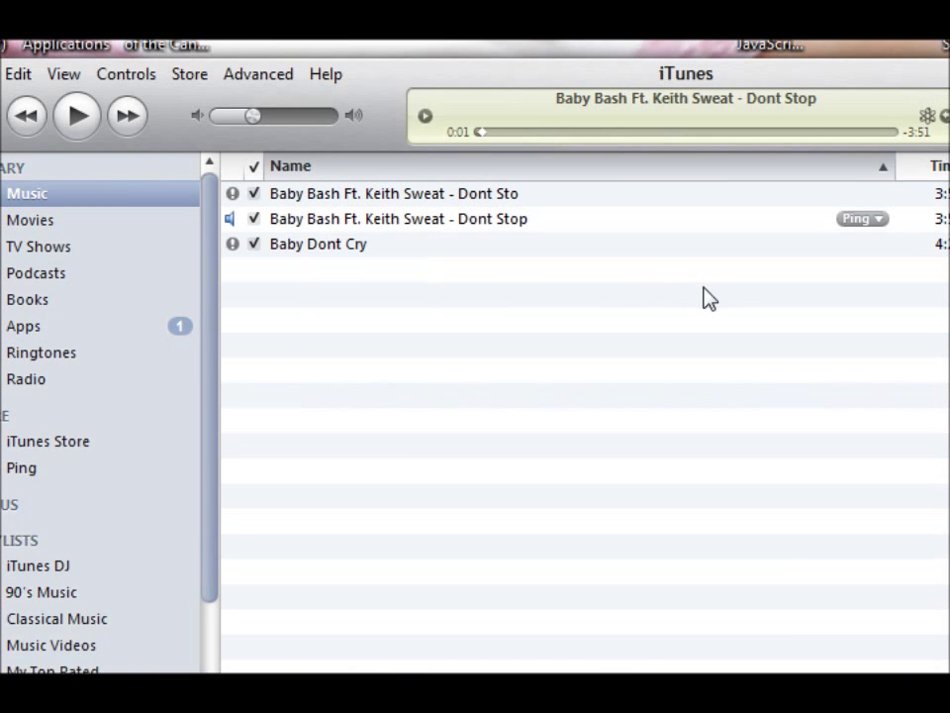
Open the information of the library track "Baby Bash Ft. Keith Sweat - Dont Stop" to check where its file is stored
left_click(353, 220)
right_click(353, 220)
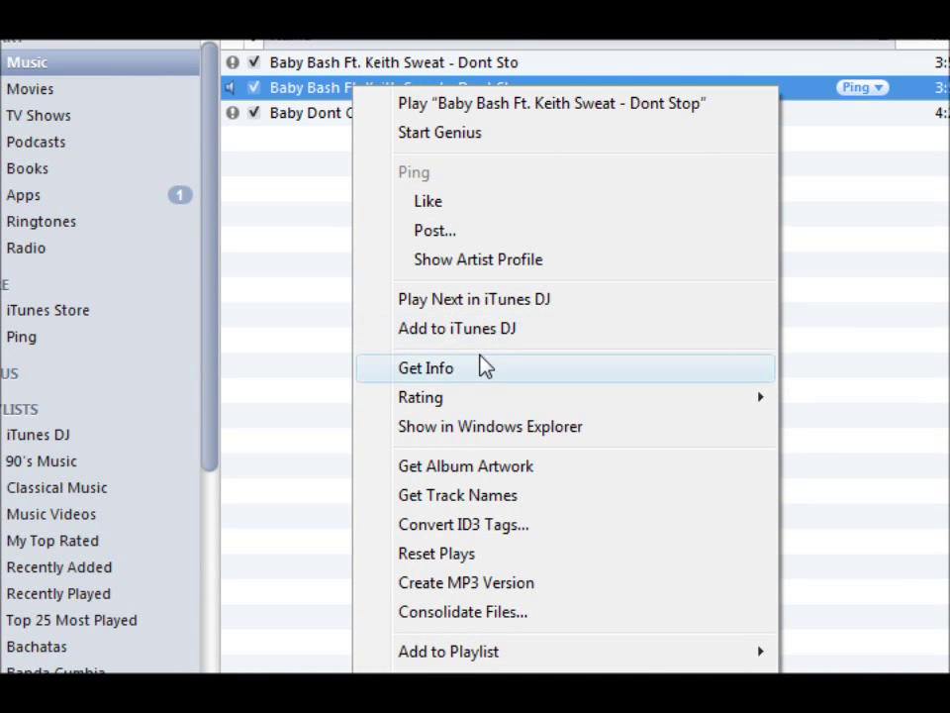
left_click(484, 236)
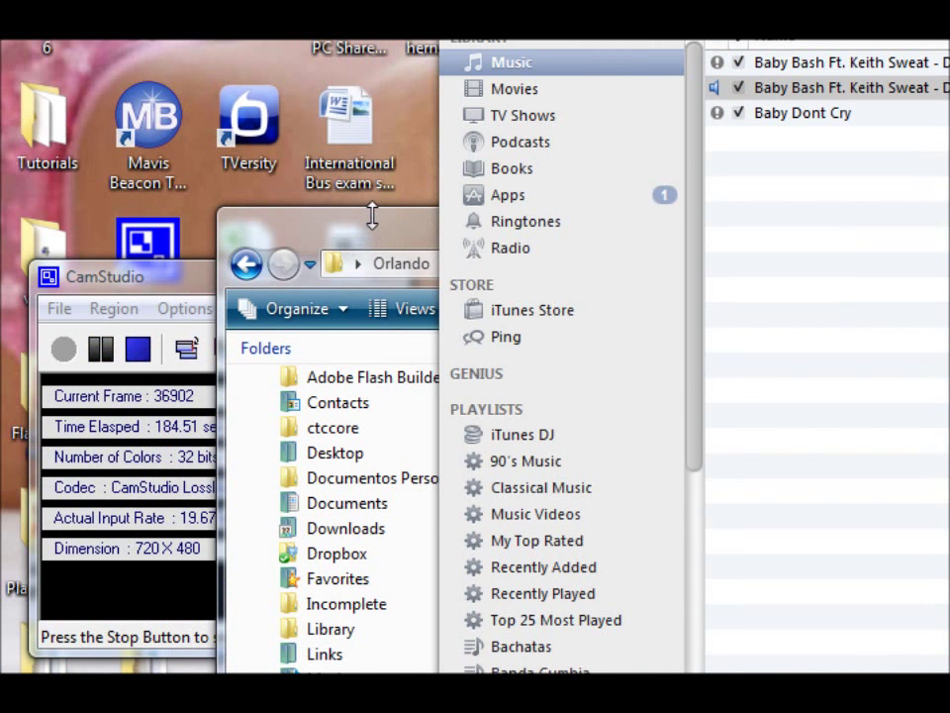
In the file browser, go from the "music cd" folder to the "iTunes Music" folder inside Music > iTunes
left_click(373, 215)
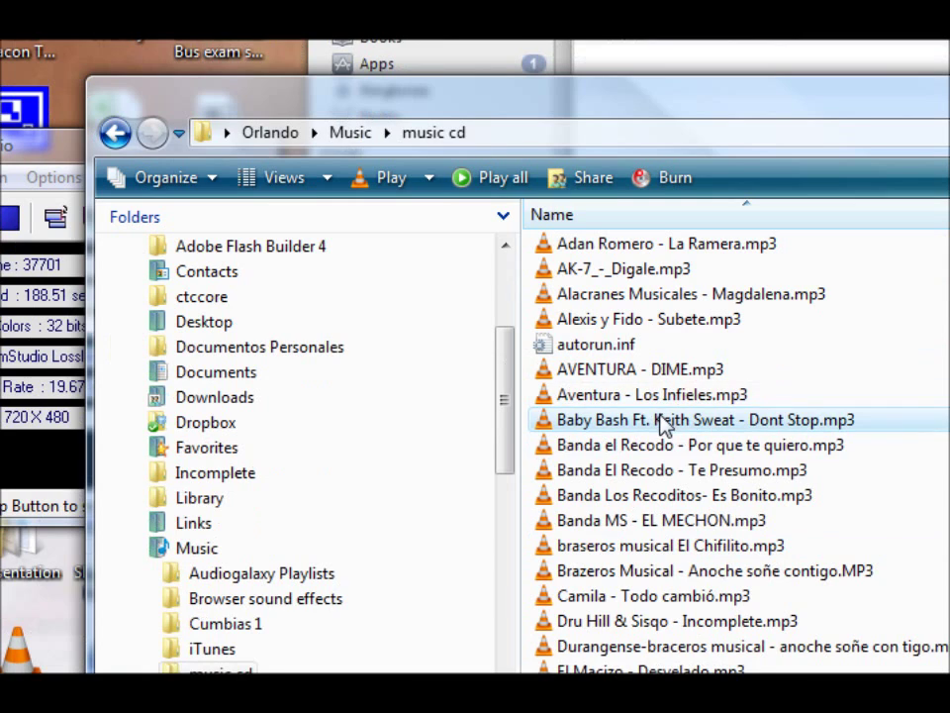
double_click(661, 421)
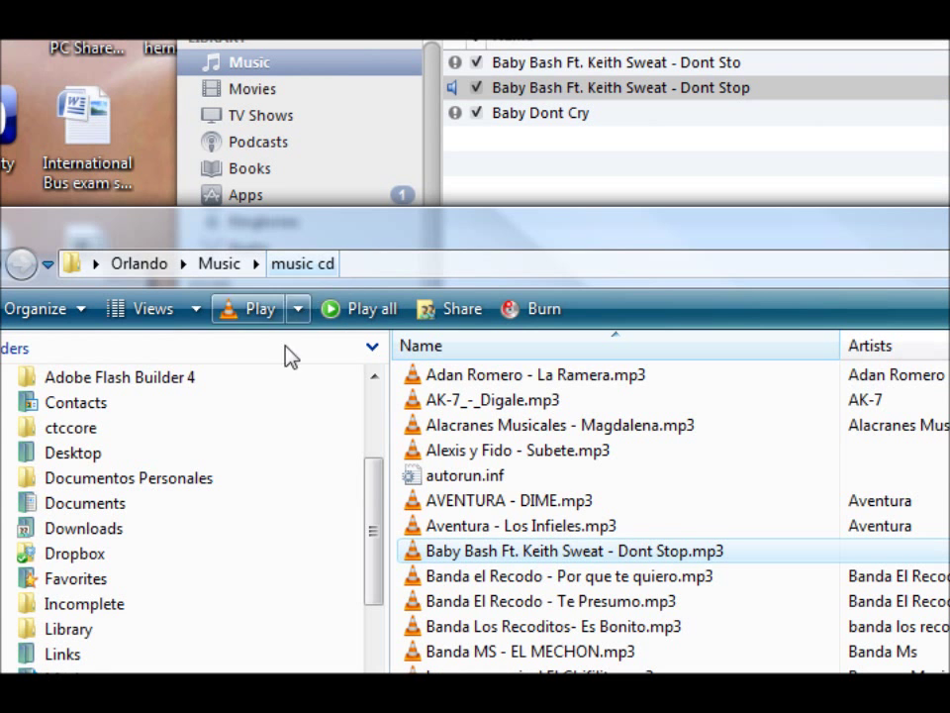
left_click_drag(379, 487, 376, 393)
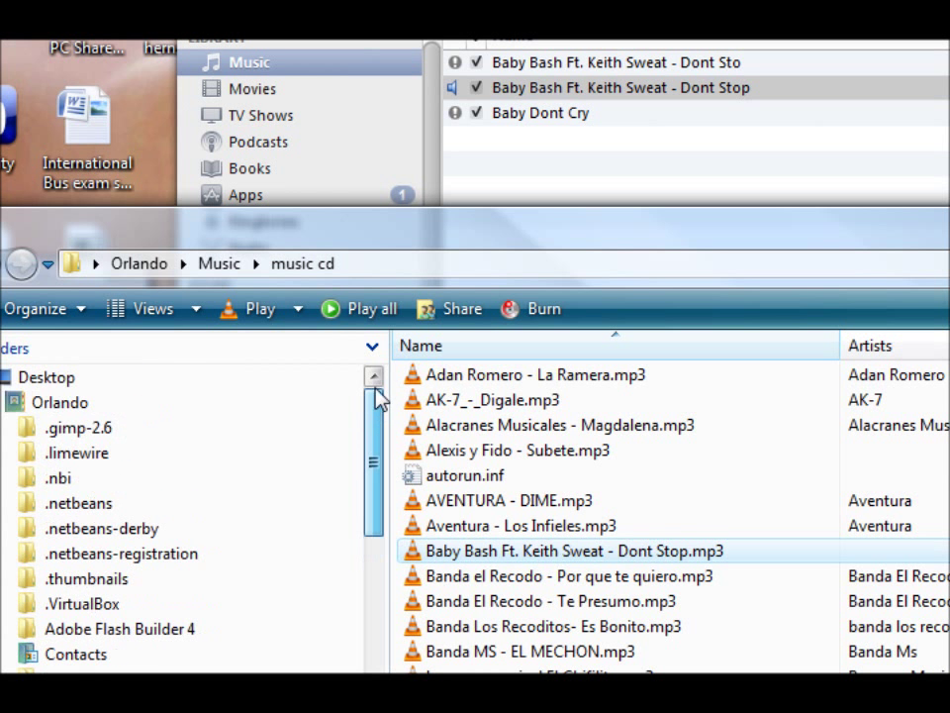
left_click(230, 264)
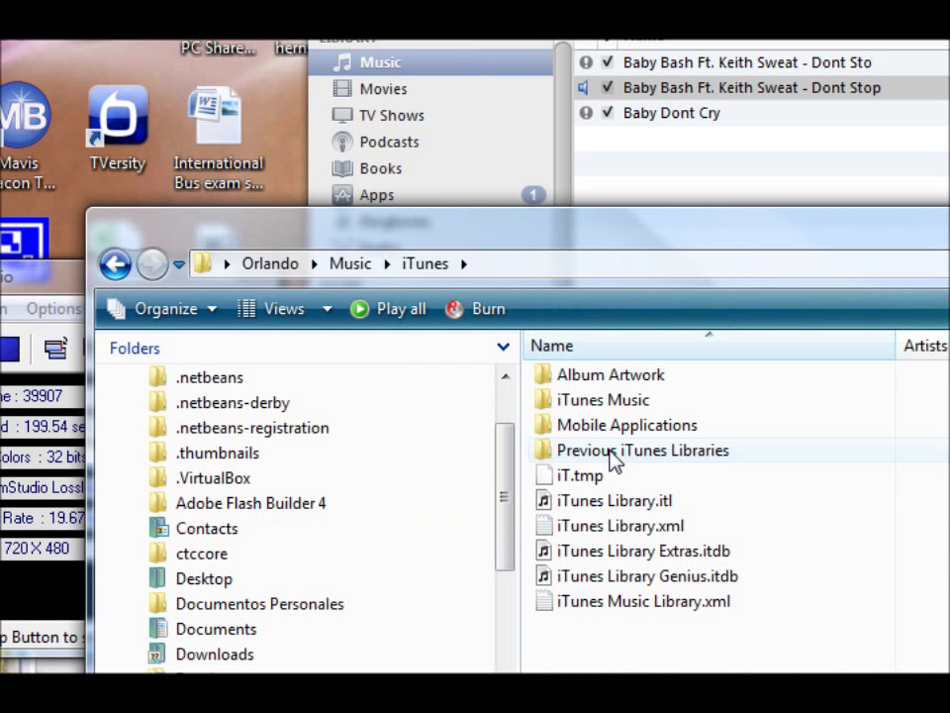
double_click(645, 402)
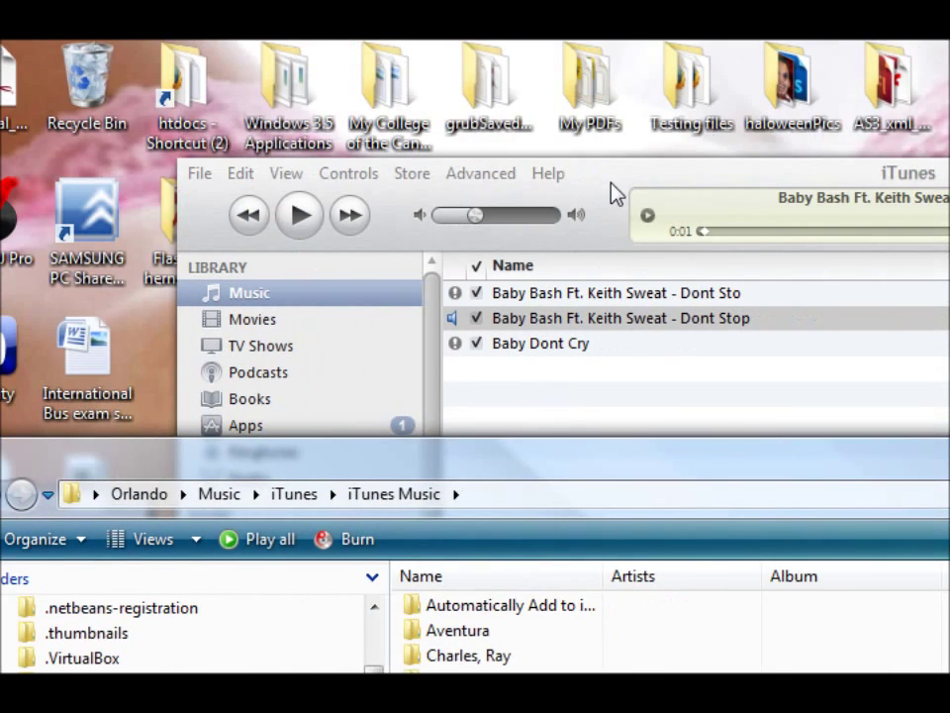
Check the "Dont Stop" track's file location again and open Unknown Artist > Unknown Album inside the "iTunes Music" folder
key("ctrl+i")
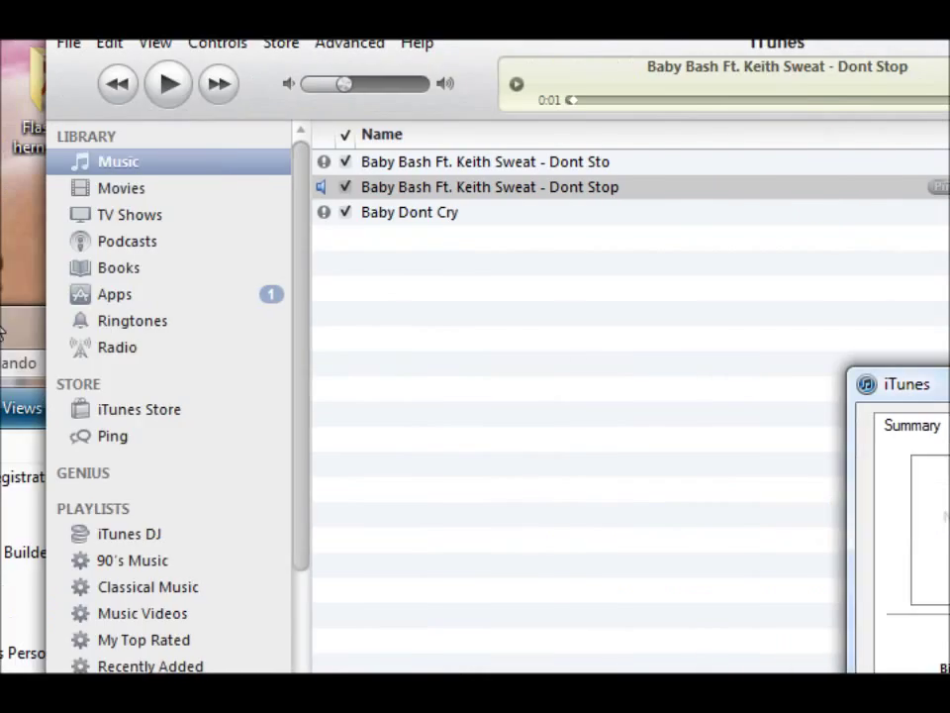
left_click(278, 365)
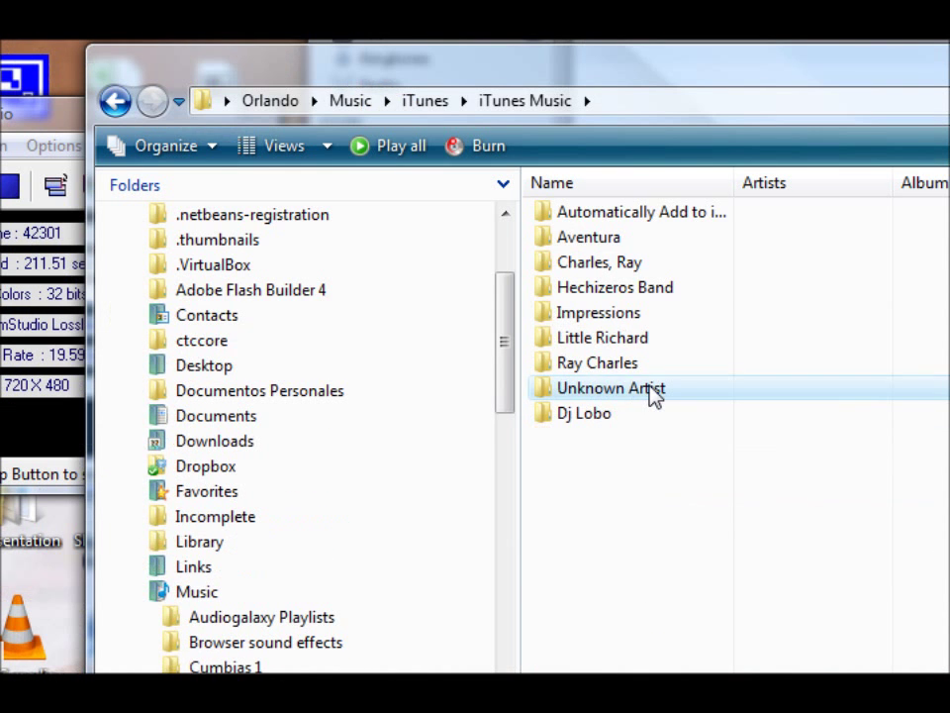
double_click(654, 518)
double_click(662, 346)
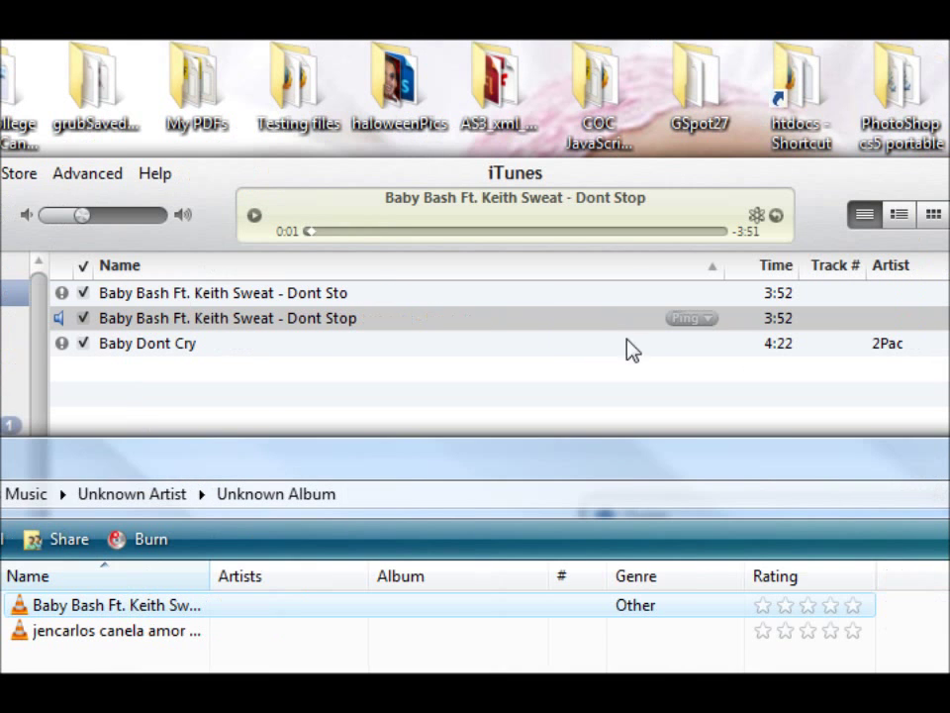
In the track's information, move "Baby Bash Ft. Keith Sweat" from the name to the artist, keeping only "Dont Stop" as the name
key("ctrl+i")
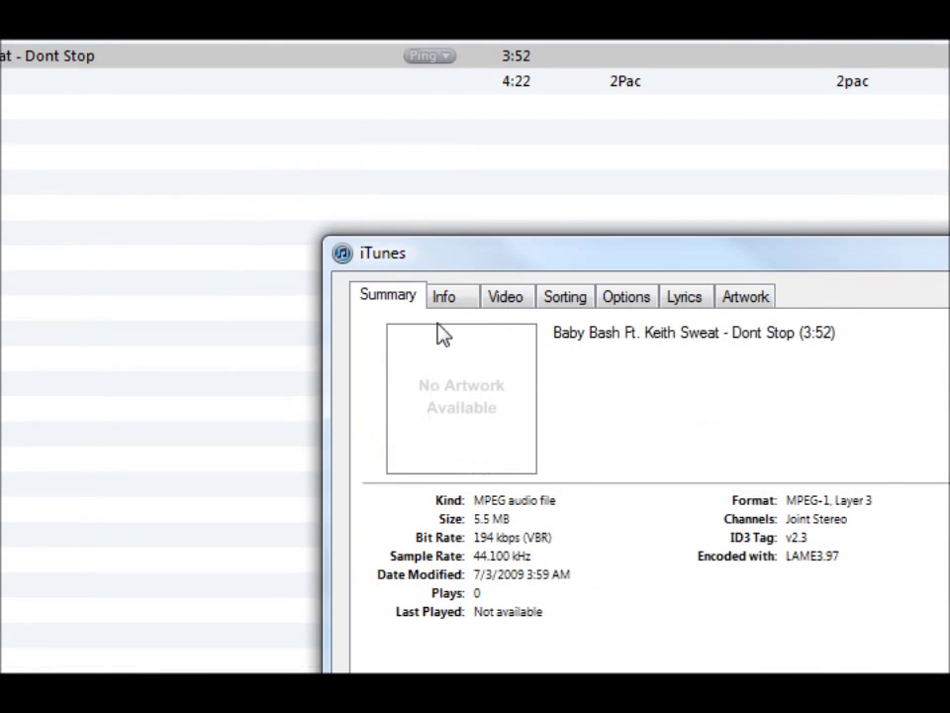
left_click(445, 302)
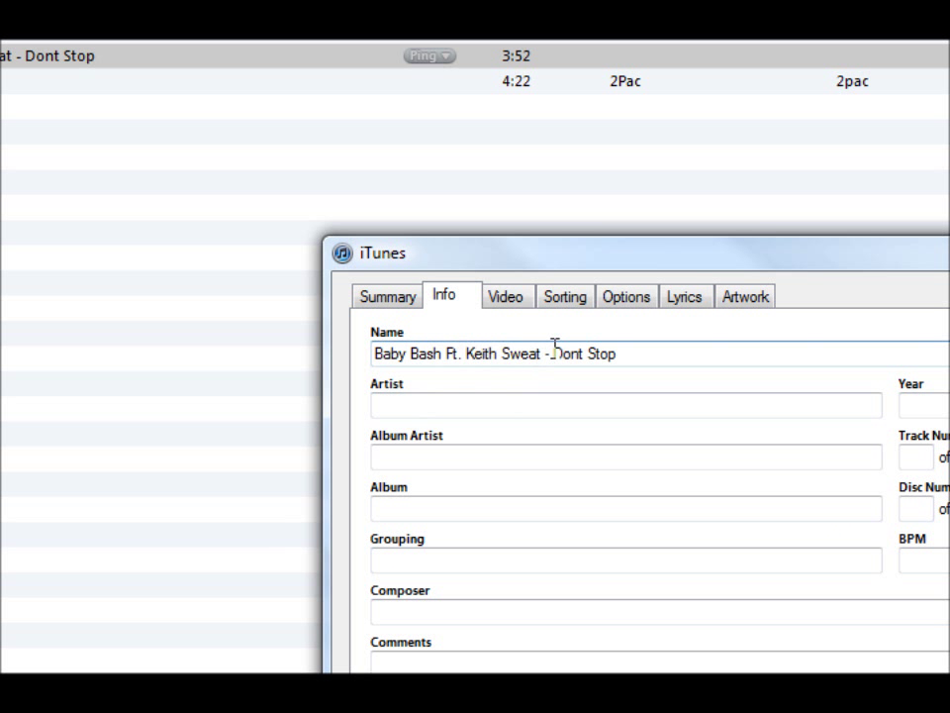
left_click_drag(551, 354, 373, 353)
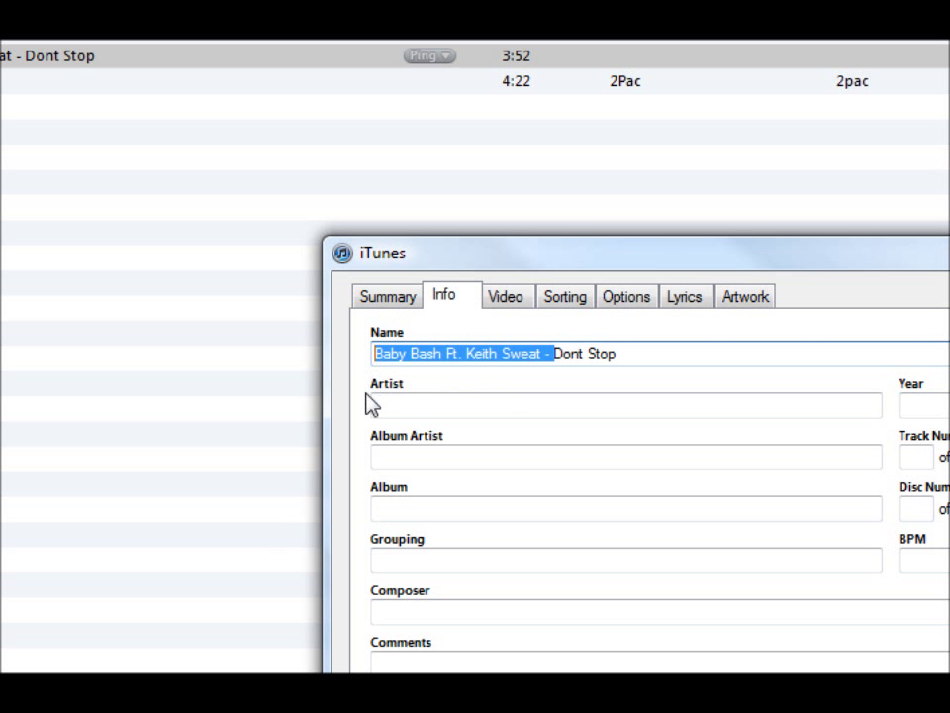
key("ctrl+x")
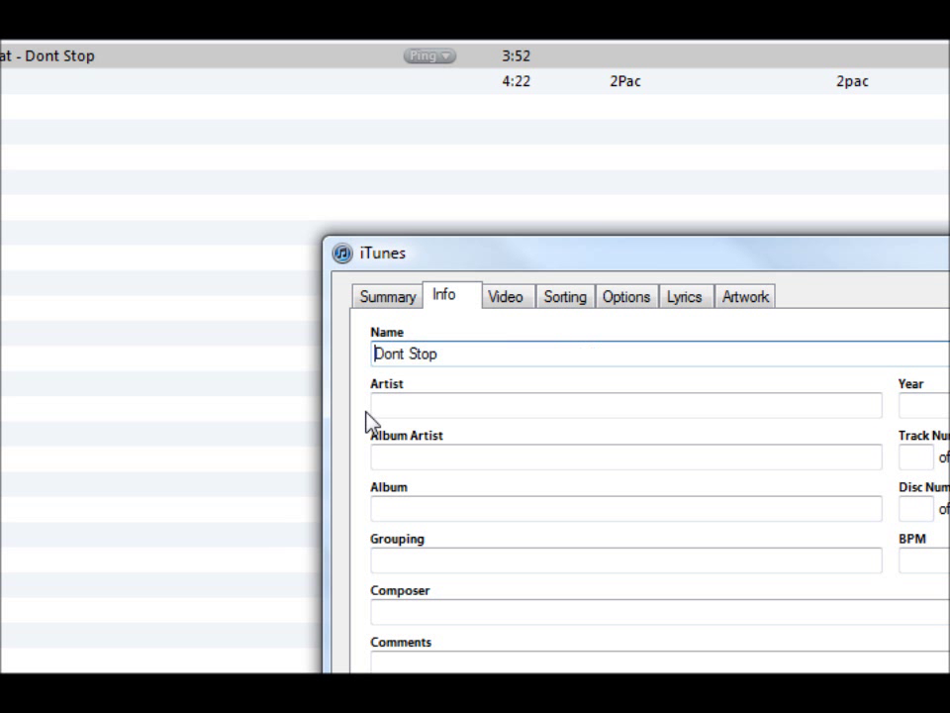
left_click(457, 408)
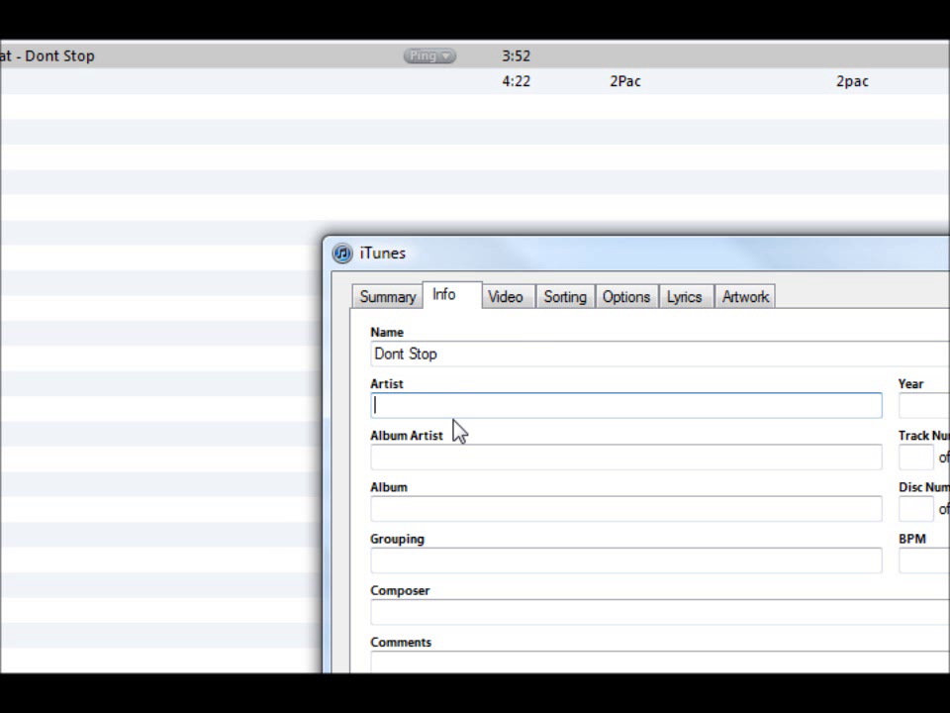
key("ctrl+v")
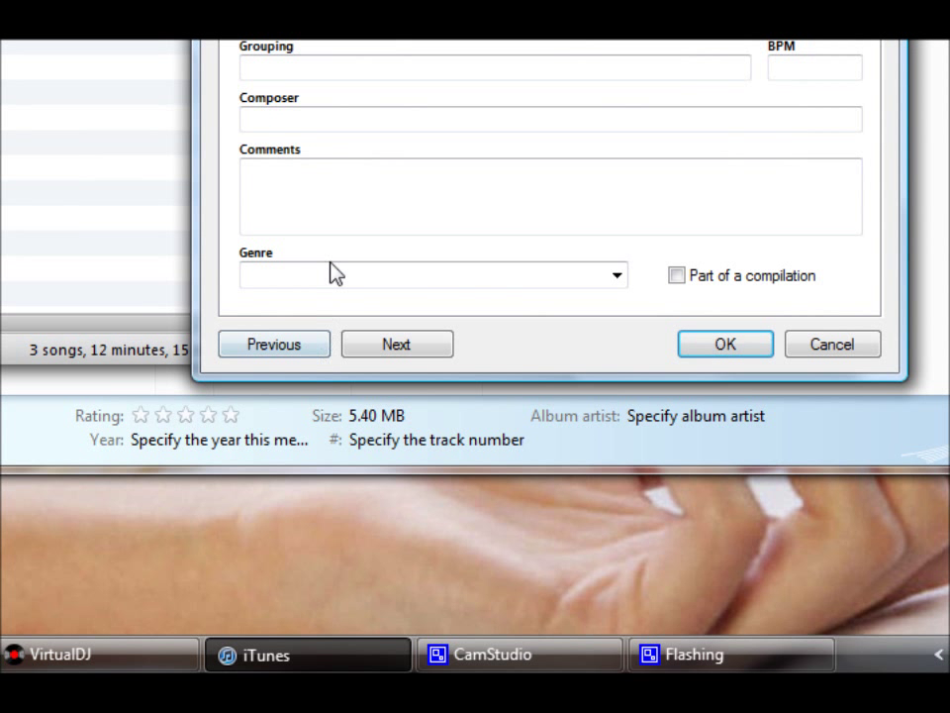
Set the track's genre to HipHop and its album to Baby Bash, and save the track information
left_click(333, 276)
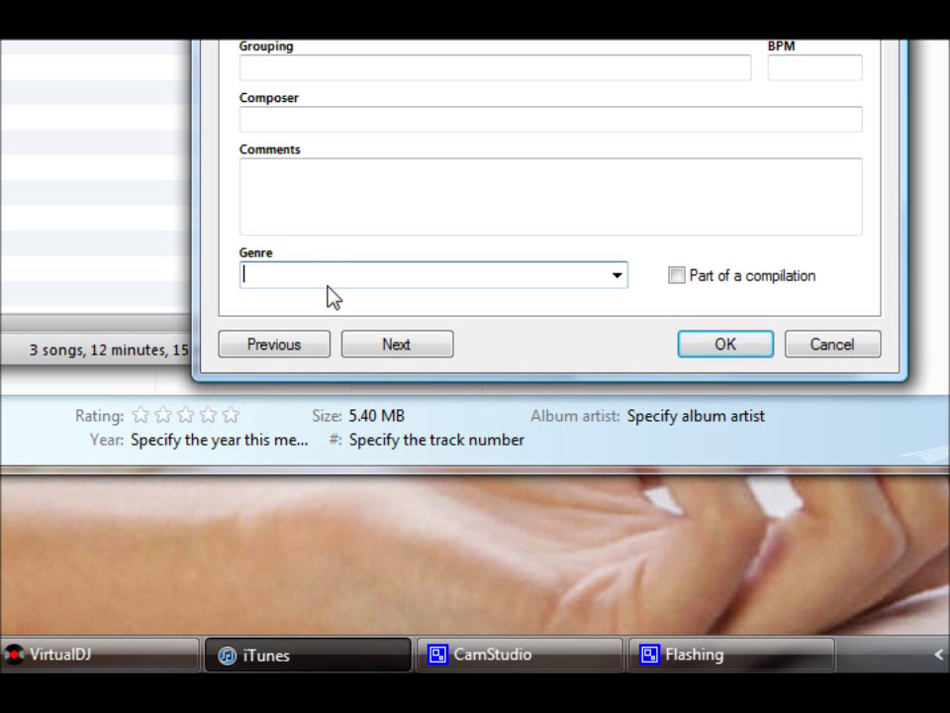
type("HipHop")
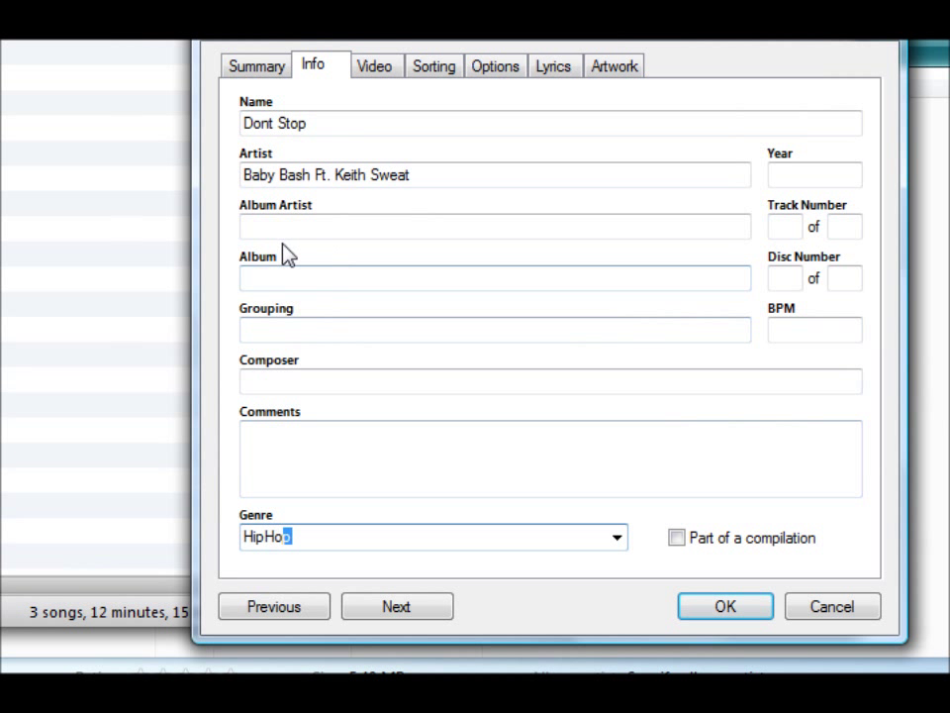
left_click(283, 279)
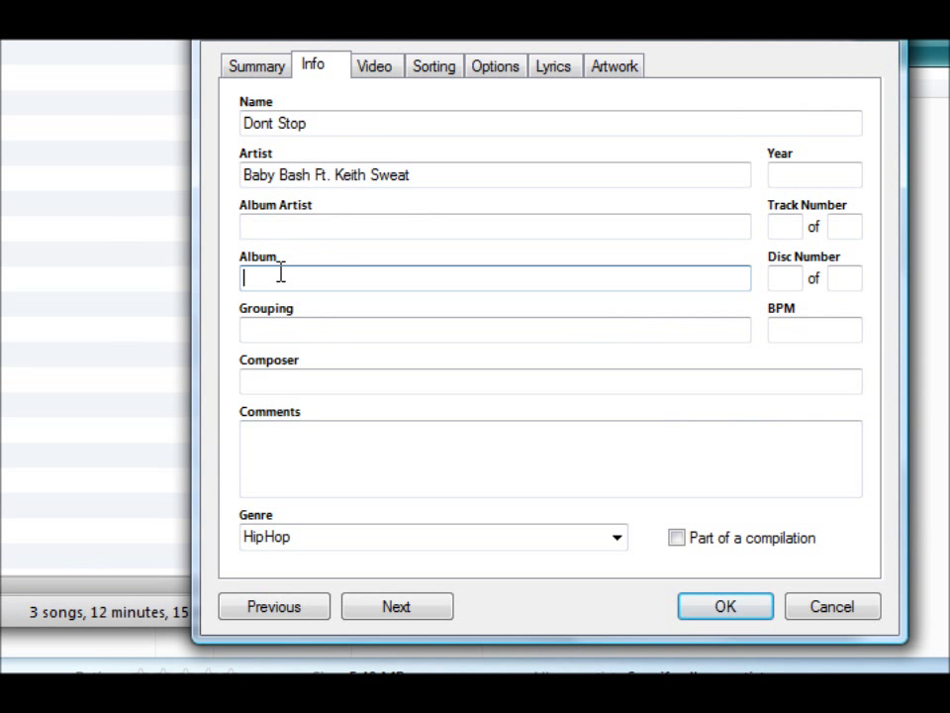
type("Baby Einstein: Lullaby Classics")
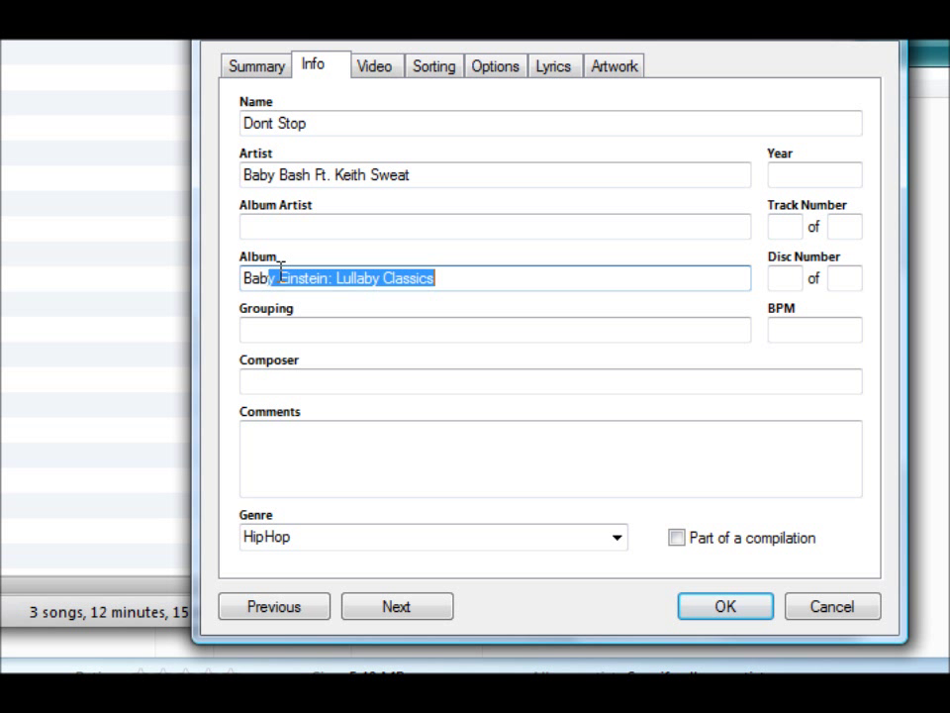
type("by B")
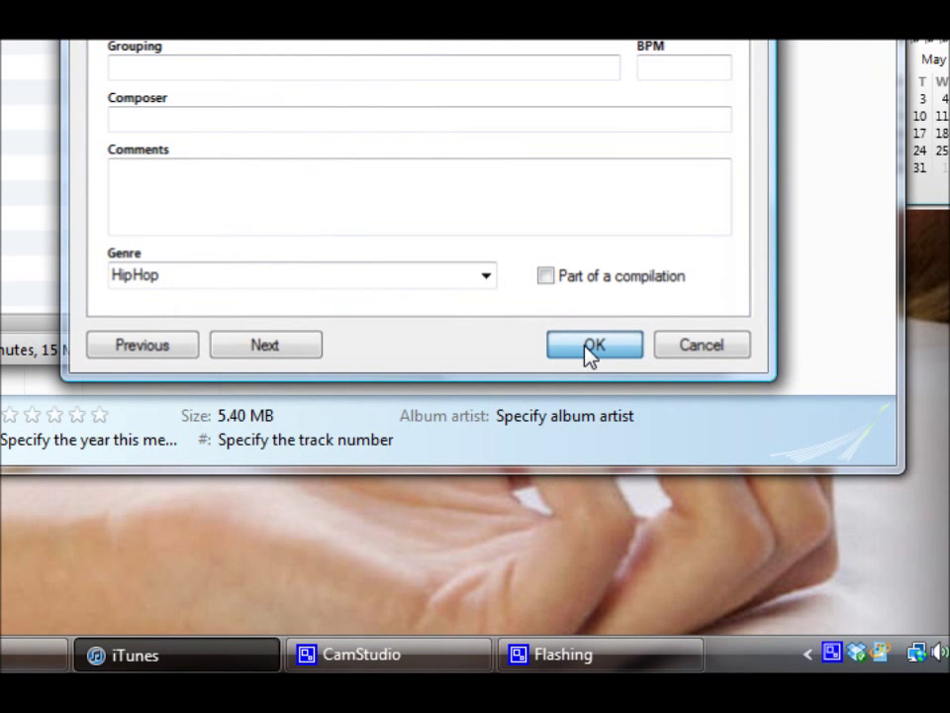
left_click(591, 346)
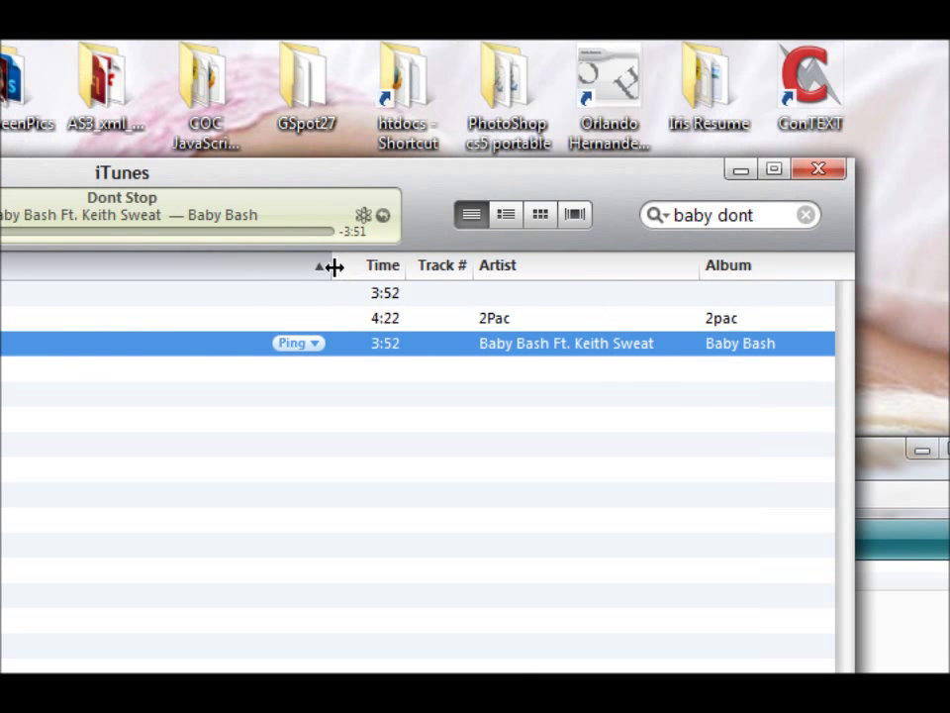
Narrow the song list's Name column and check the edited song file's artist, album and genre in the "Unknown Album" folder
left_click_drag(335, 267, 31, 277)
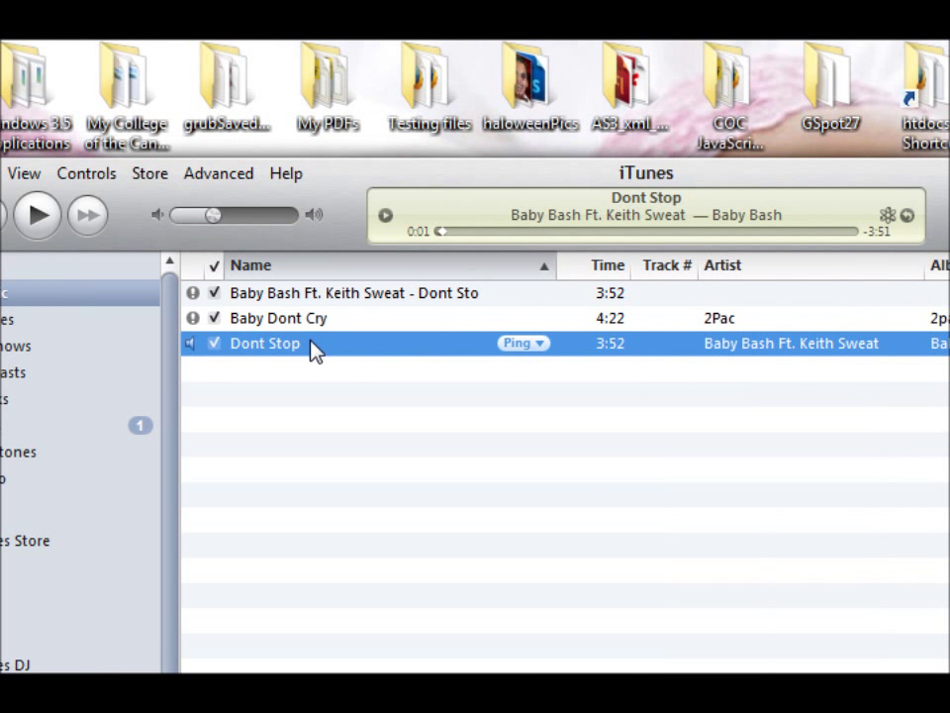
right_click(315, 352)
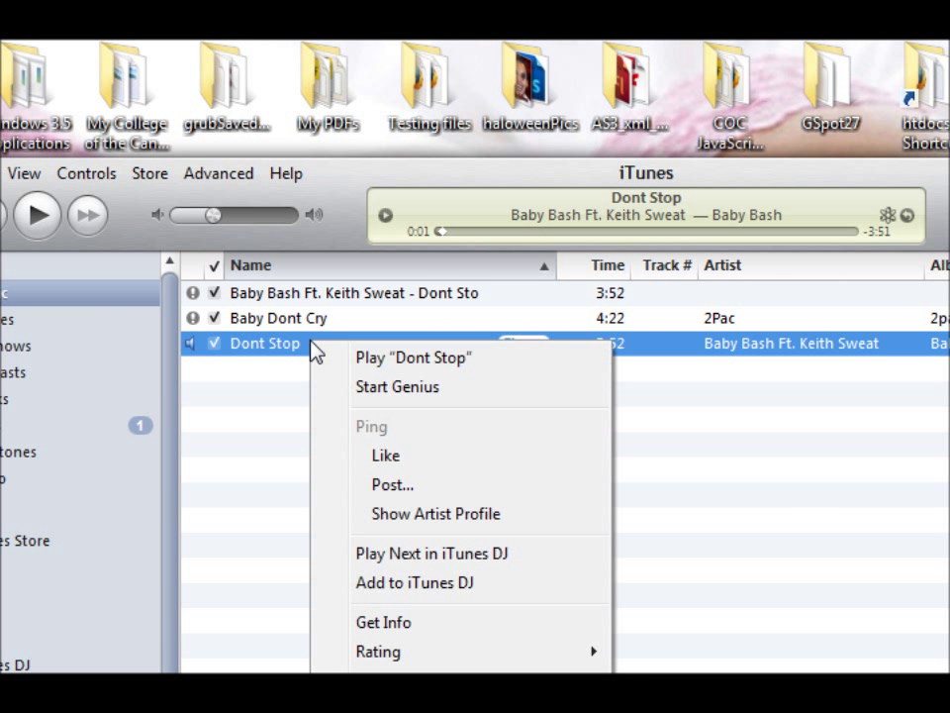
left_click(399, 365)
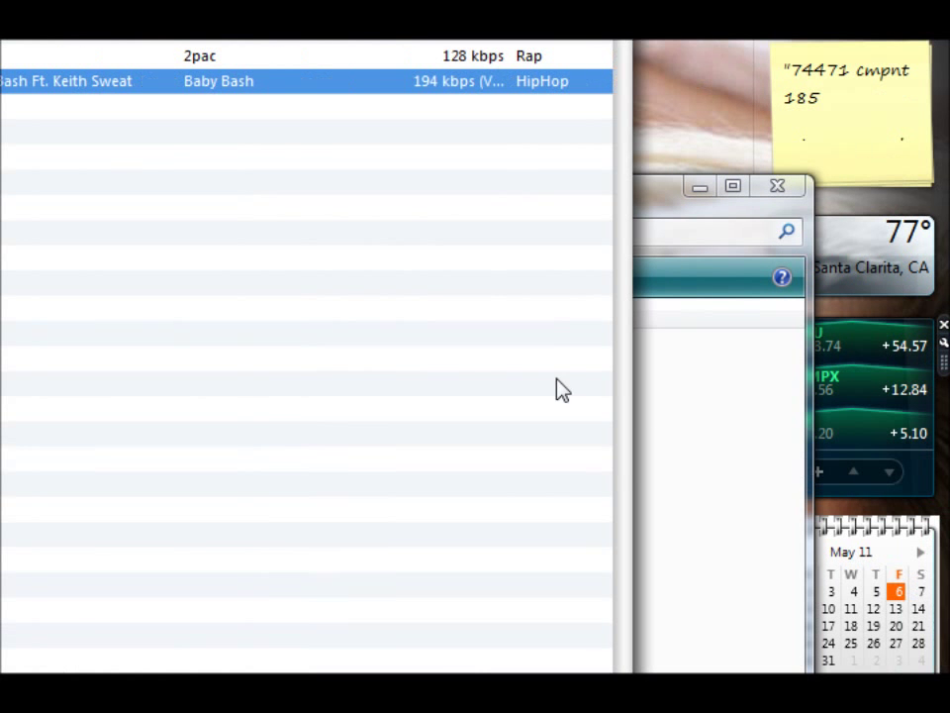
left_click(722, 426)
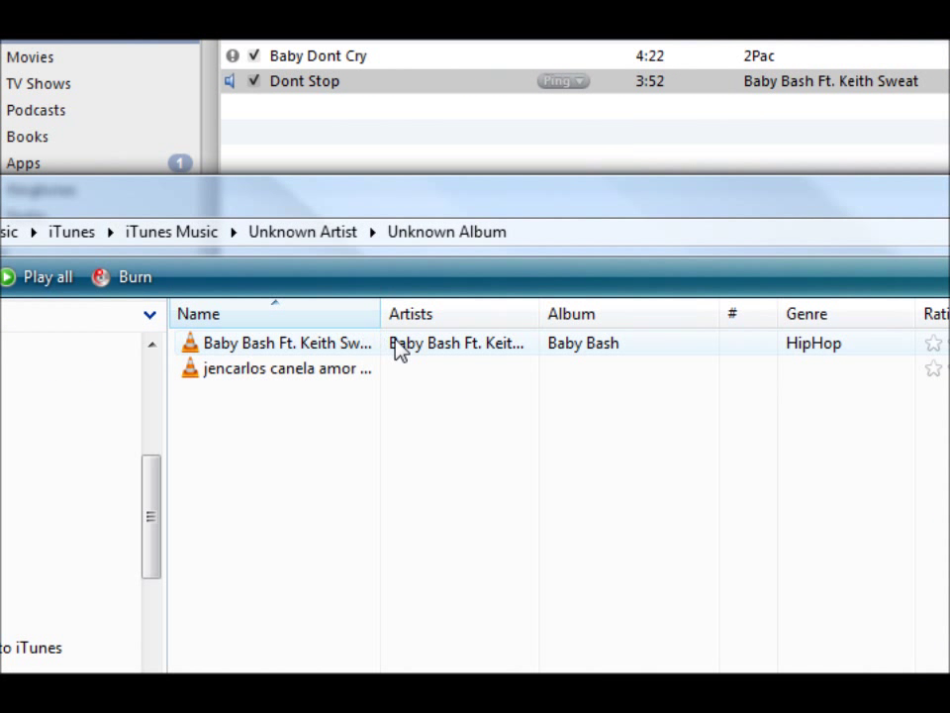
left_click(399, 349)
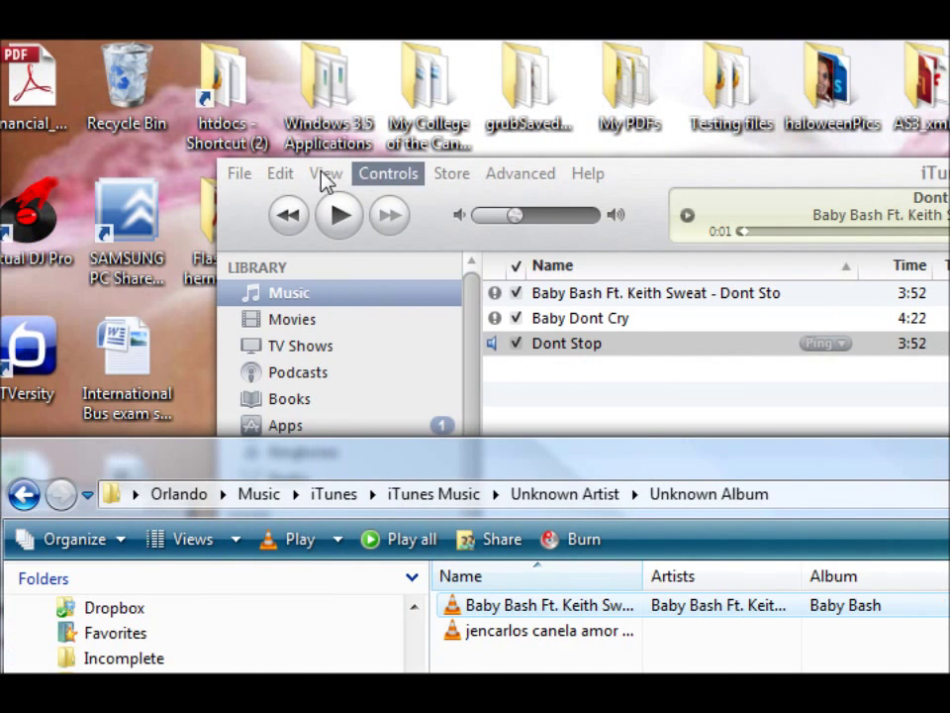
Open the iTunes preferences for review and return to the song file in the "Unknown Album" folder
left_click(281, 174)
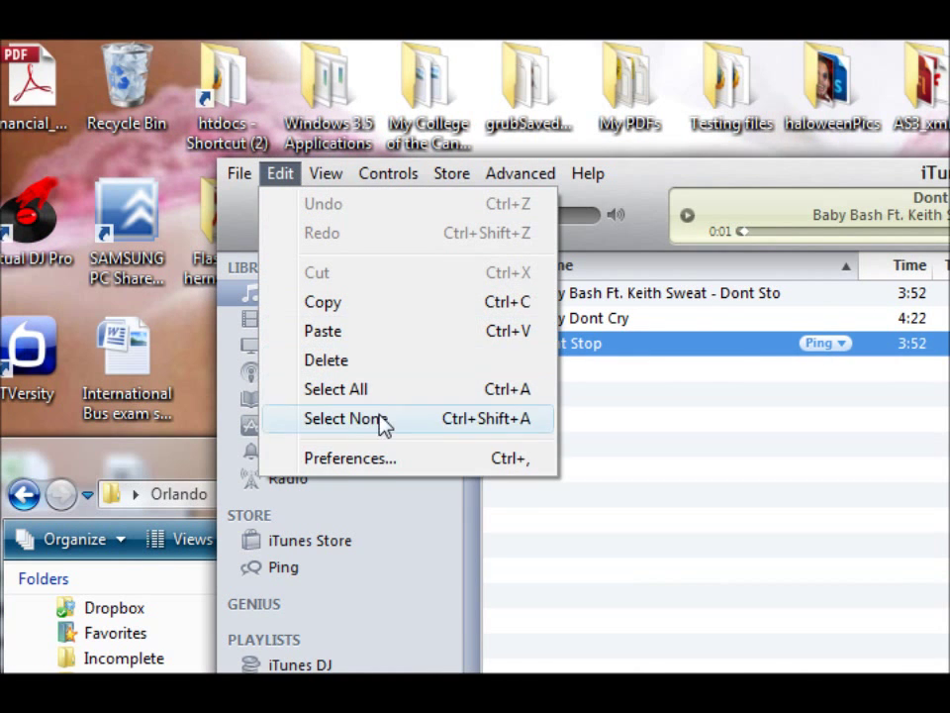
left_click(396, 462)
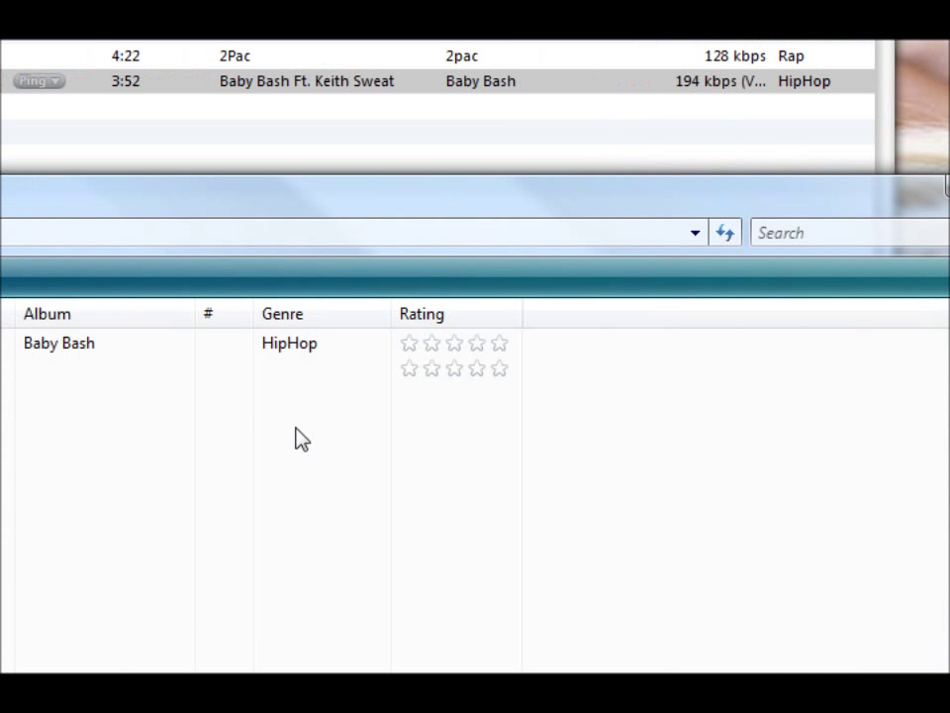
left_click(286, 351)
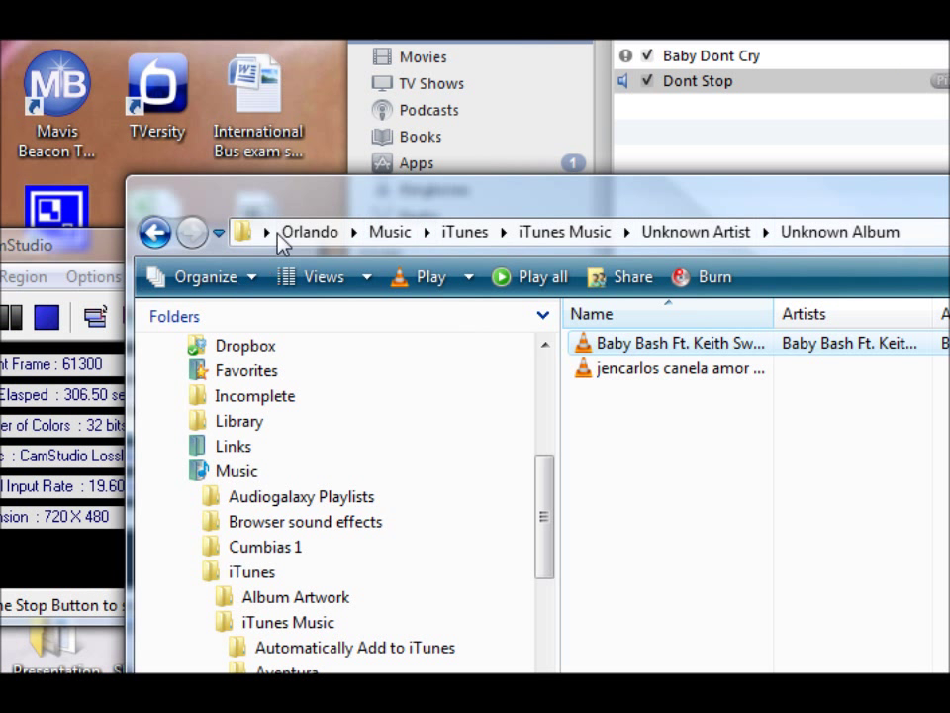
Go to the "music cd" folder inside Music and find the original "Baby Bash Ft. Keith Sweat - Dont Stop.mp3"
left_click(386, 234)
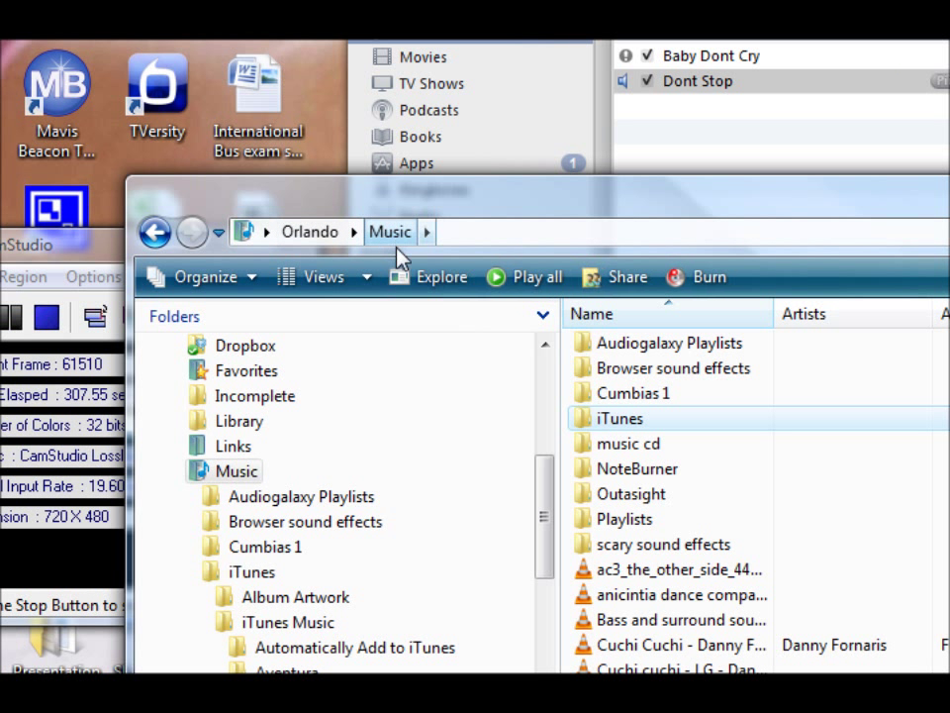
double_click(640, 447)
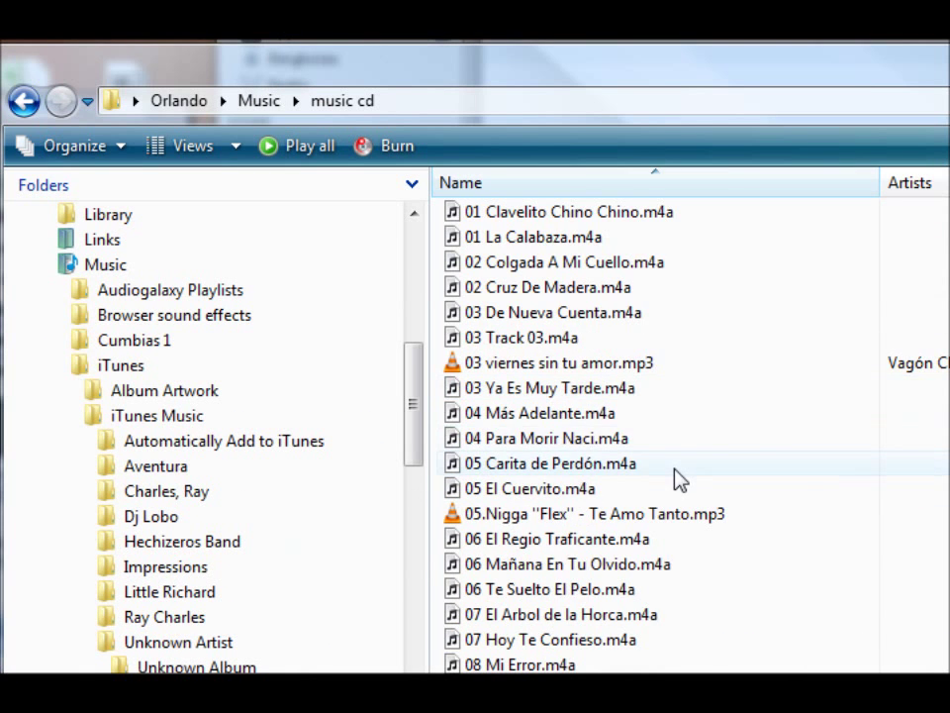
scroll(806, 608, "down", 9)
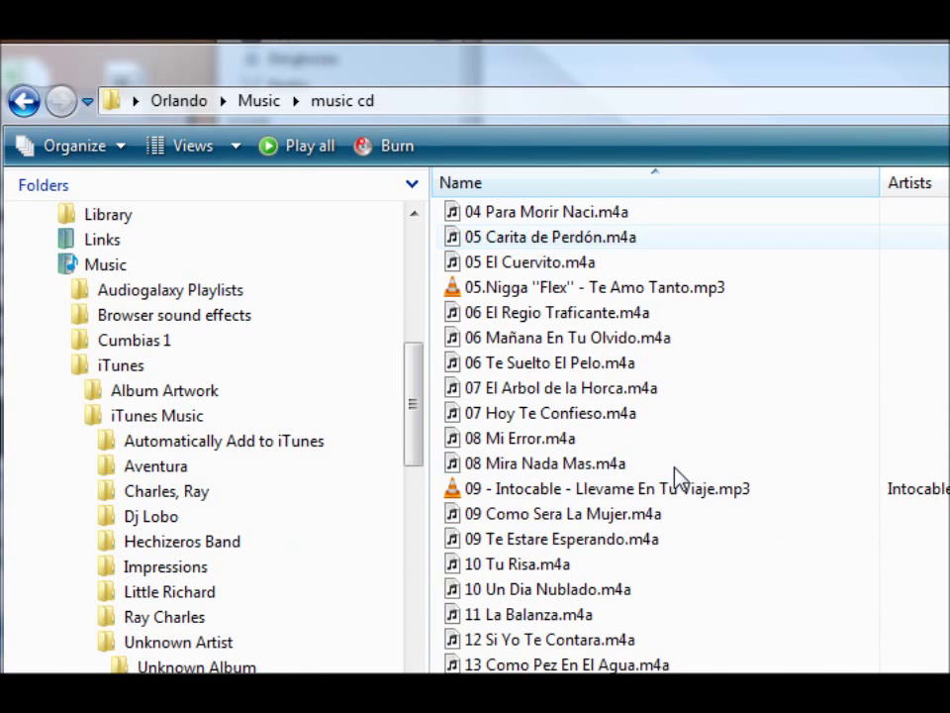
left_click(615, 478)
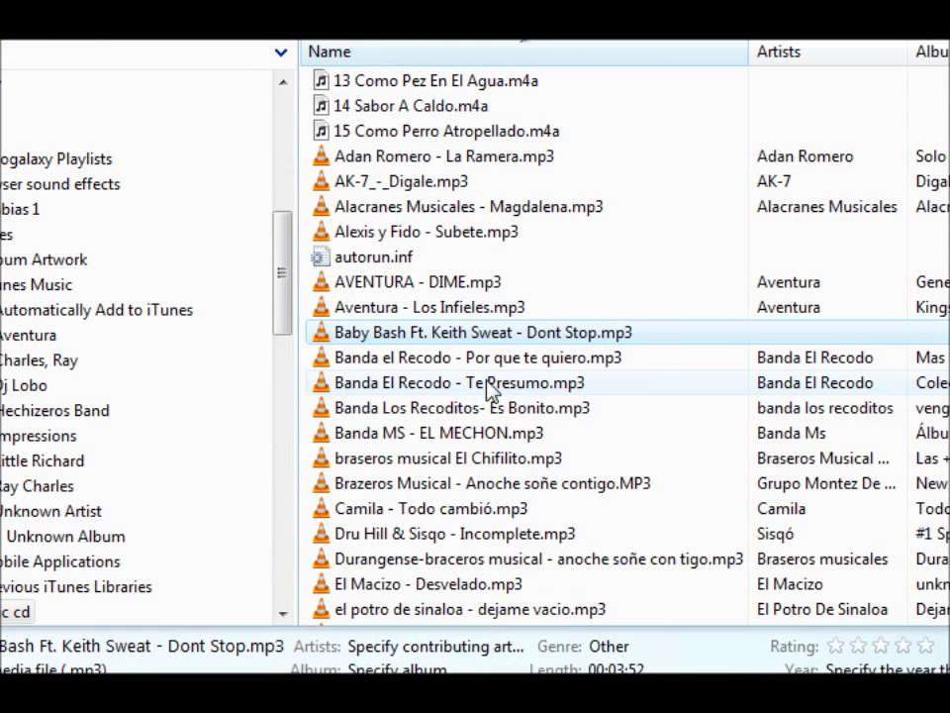
Select a long run of song files in the "music cd" folder, starting from "AVENTURA - DIME.mp3"
left_click(645, 240)
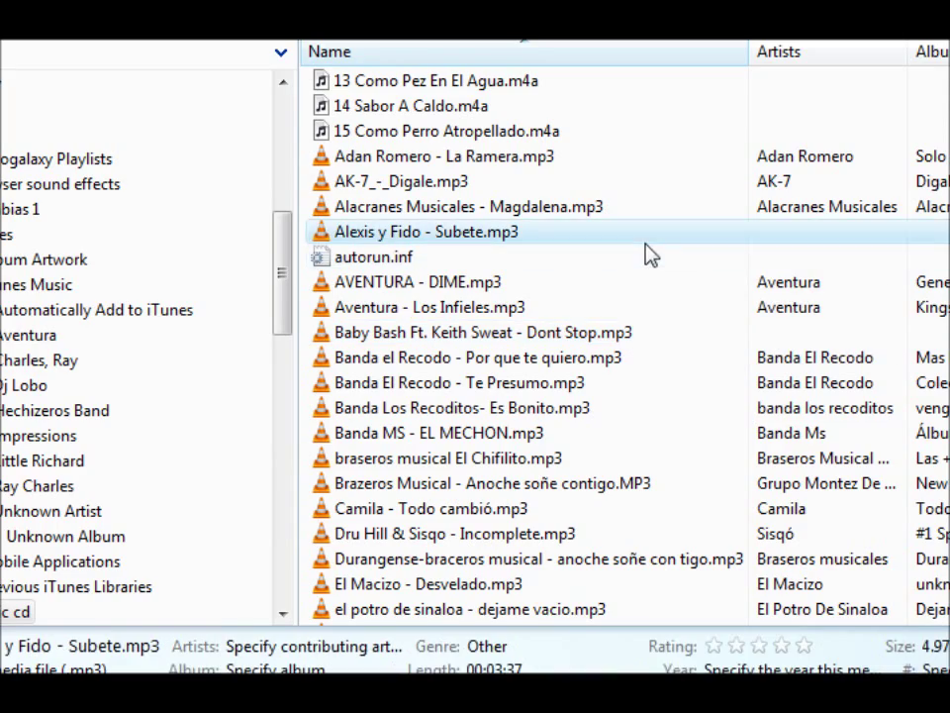
left_click_drag(648, 272, 555, 633)
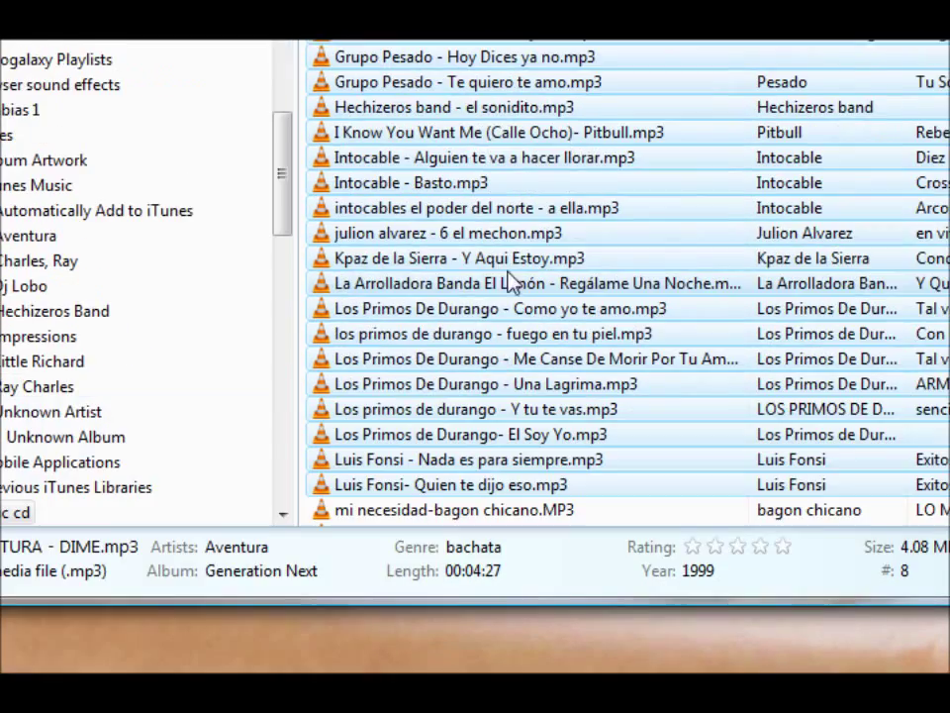
left_click_drag(510, 282, 508, 543)
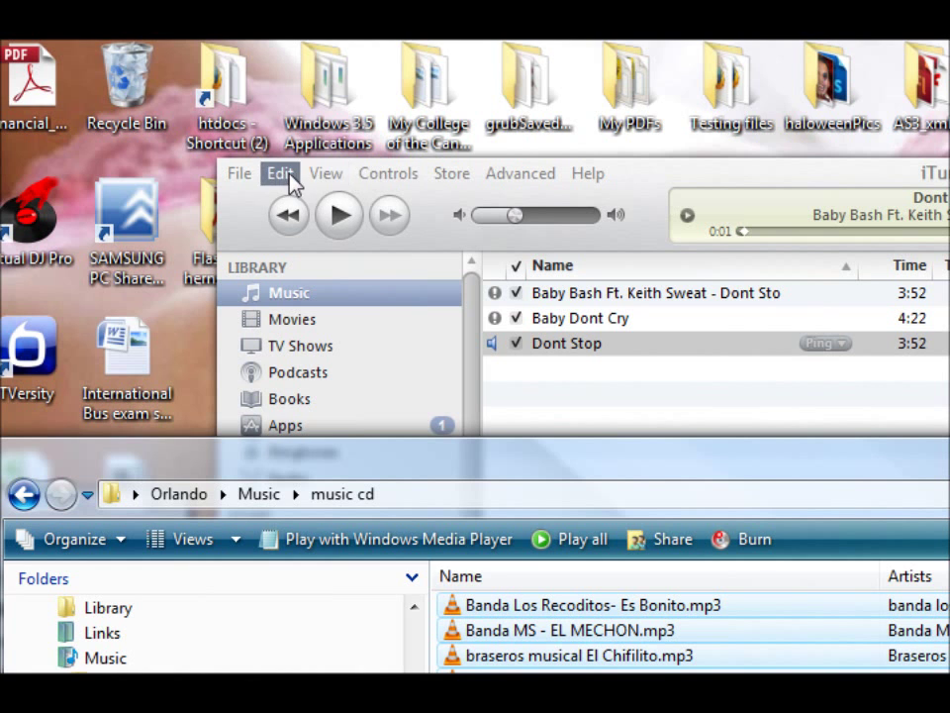
Review the "Copy files to iTunes Media folder when adding to library" option in the iTunes preferences and close them without changes
left_click(285, 177)
left_click(393, 459)
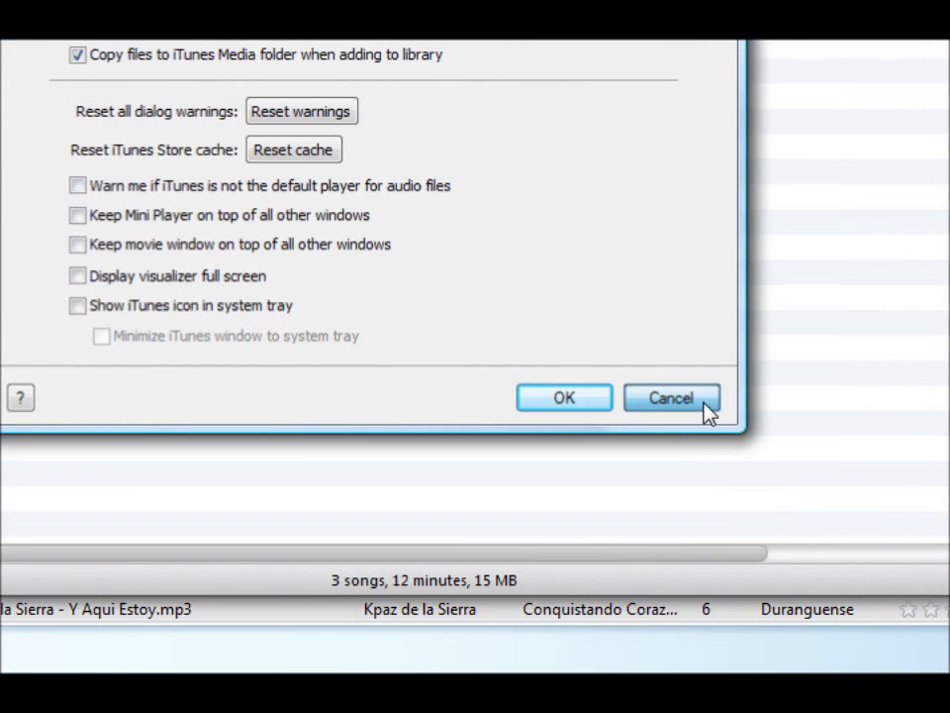
left_click(702, 399)
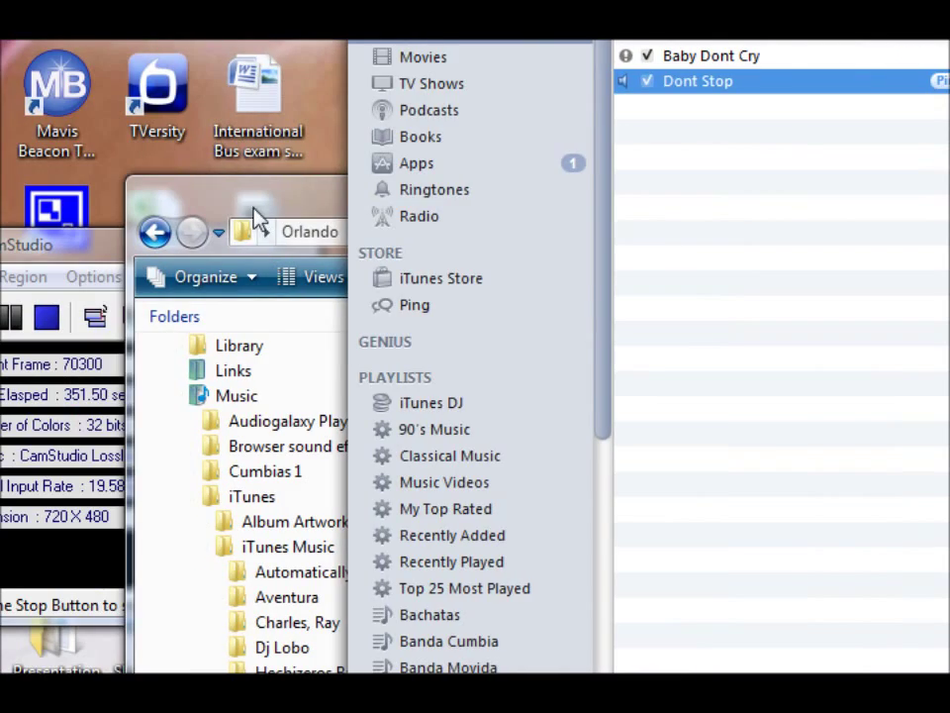
Return to the file browser showing the "music cd" folder and close it
left_click(252, 208)
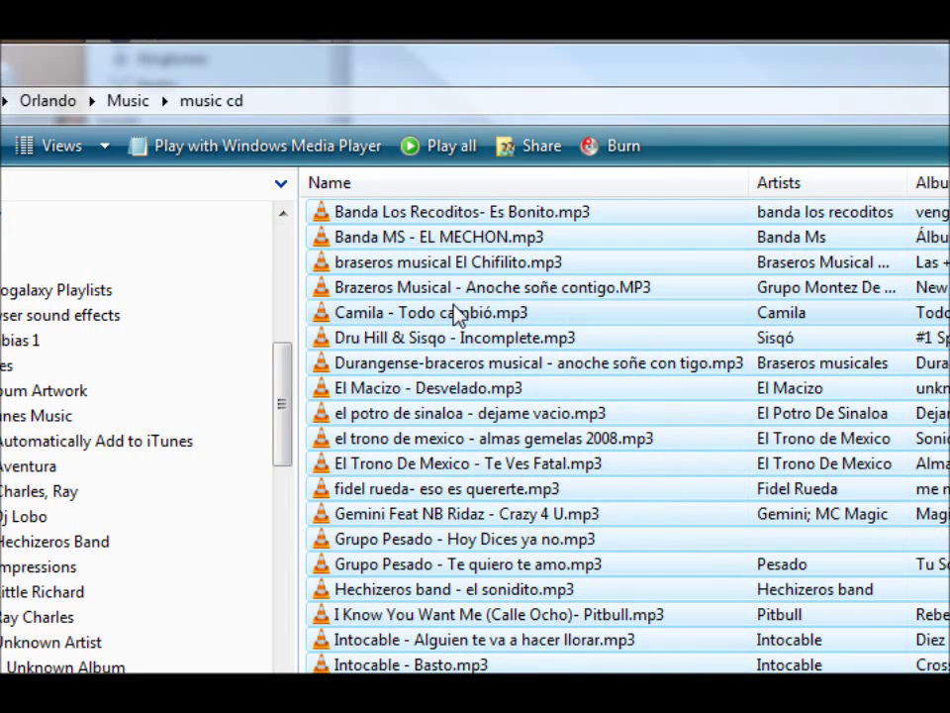
mouse_move(458, 313)
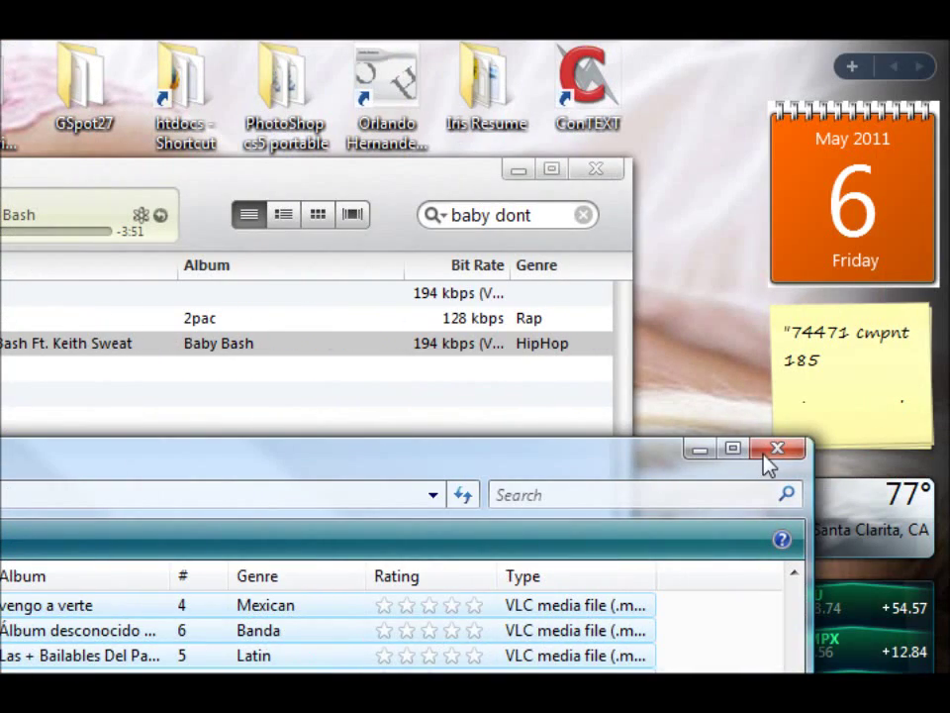
left_click(769, 454)
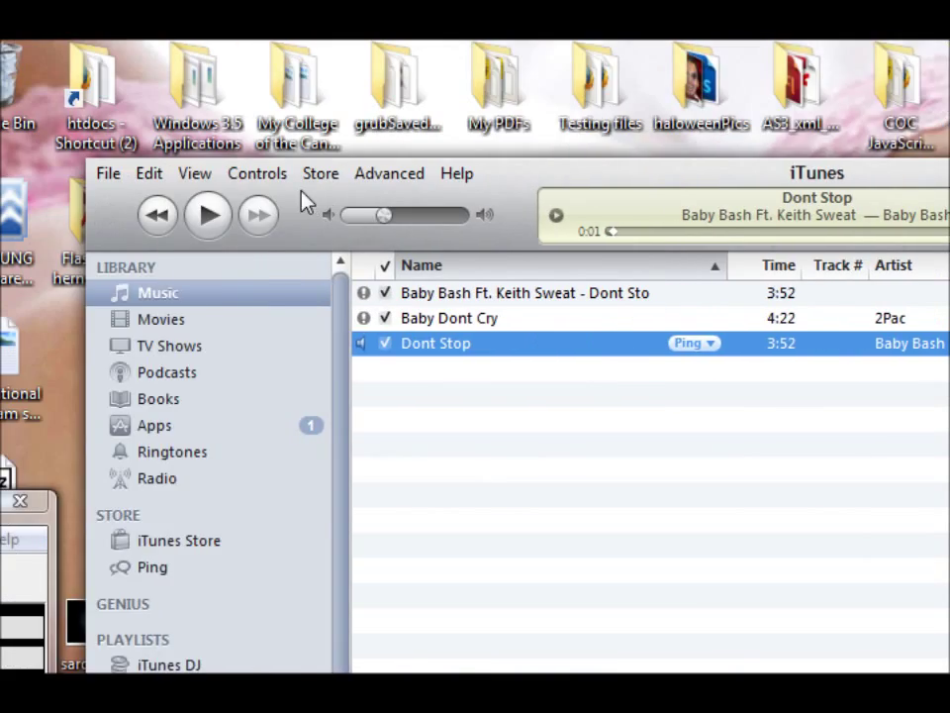
Open the CD import settings from the general preferences and review the encoders available for importing
left_click(154, 177)
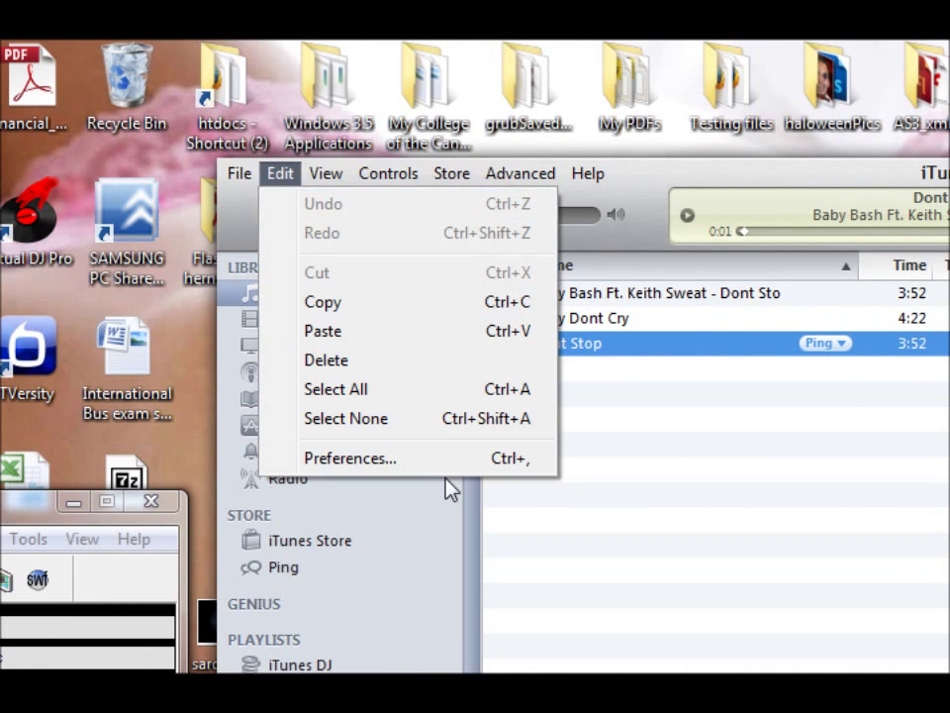
left_click(449, 461)
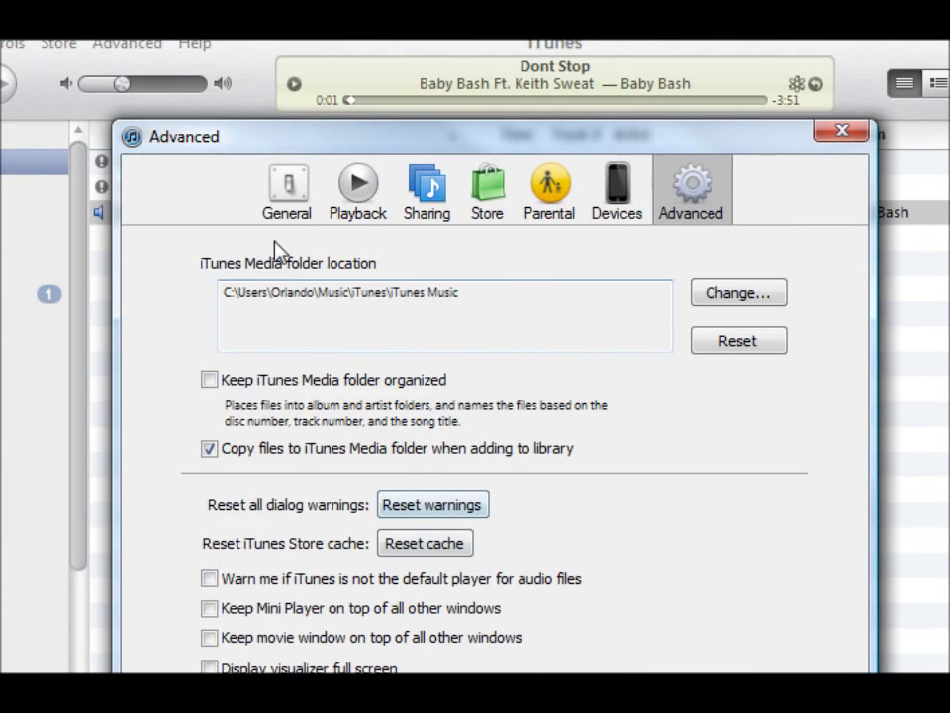
left_click(284, 212)
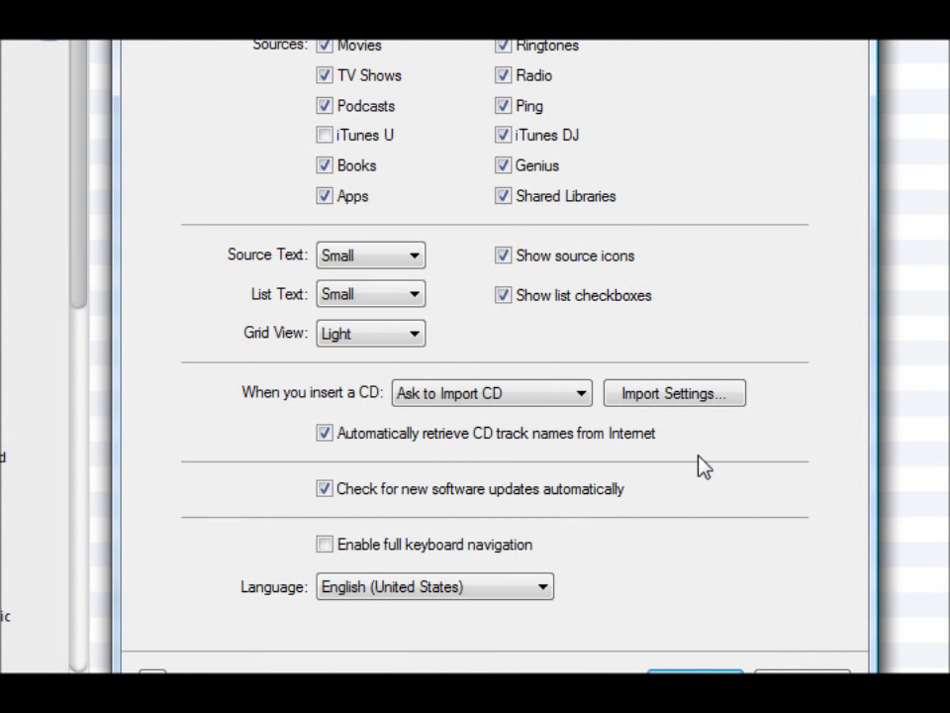
left_click(709, 394)
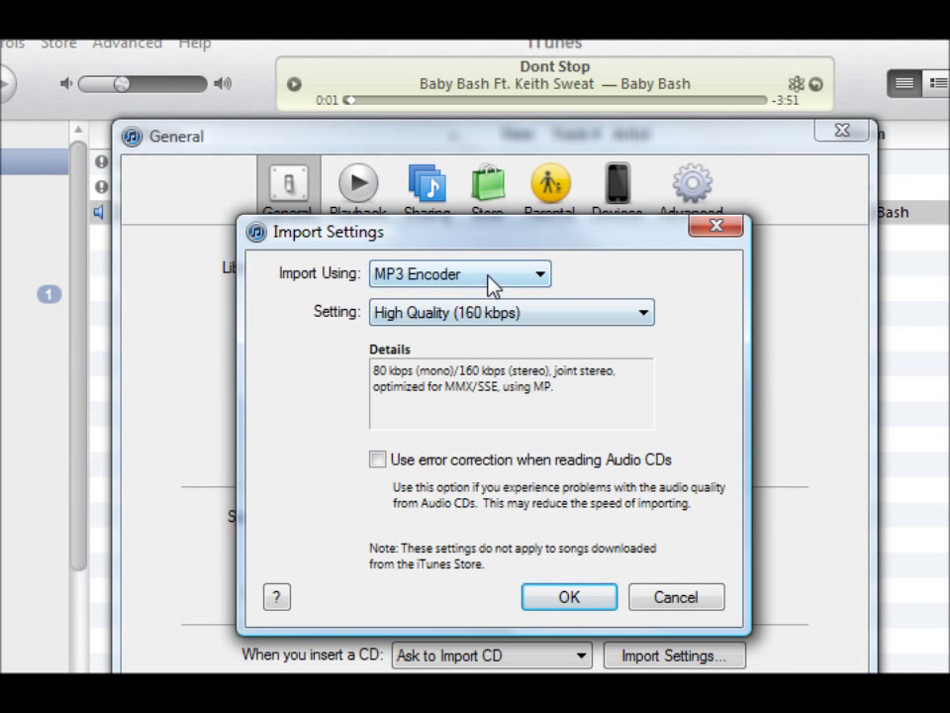
left_click(490, 286)
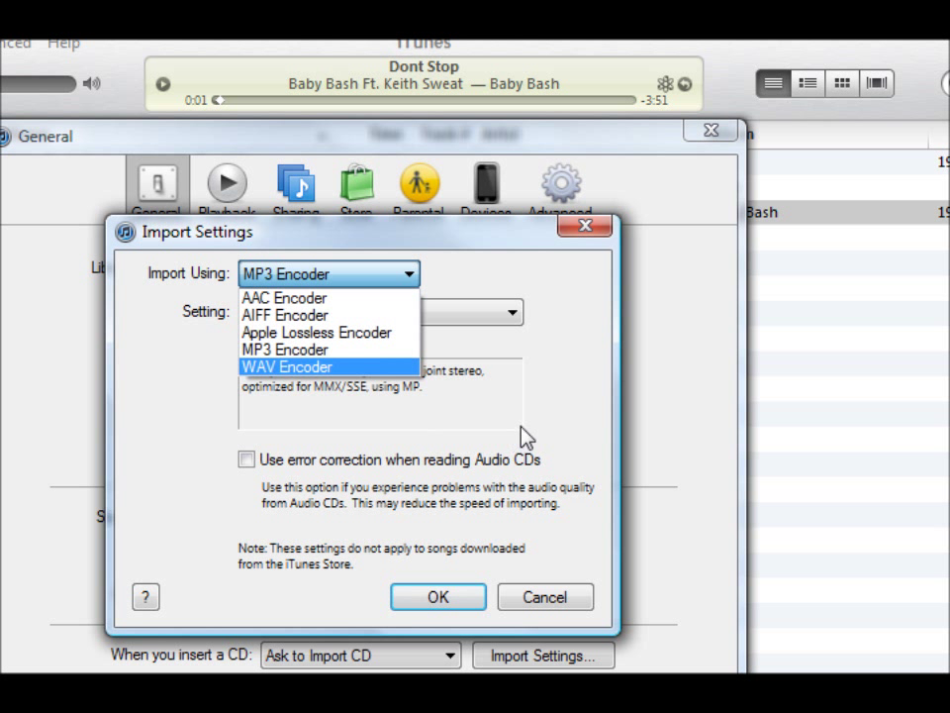
left_click(564, 500)
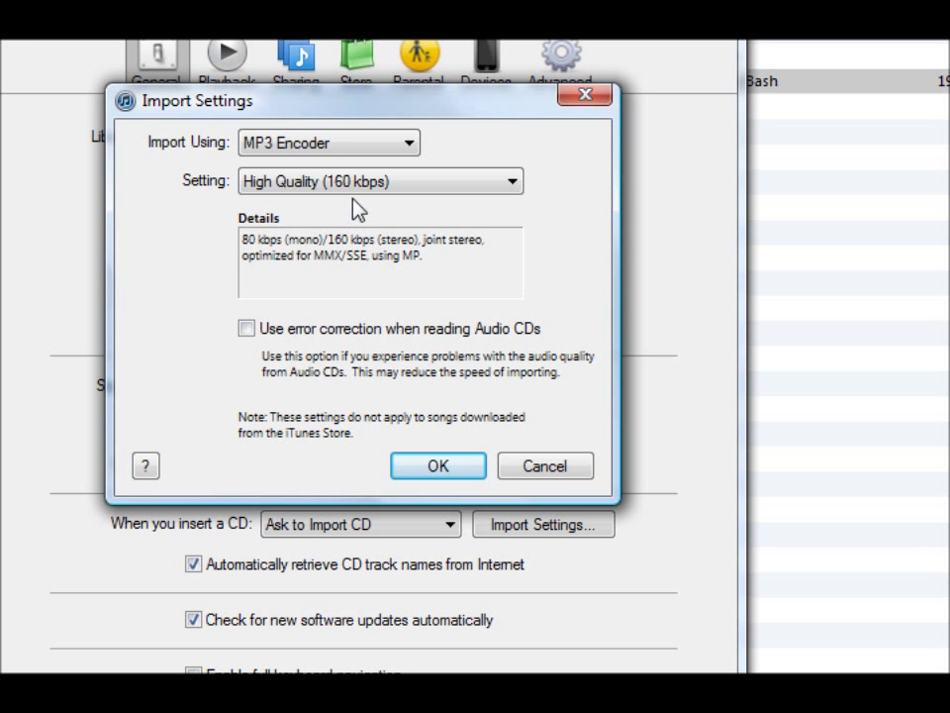
Review the quality settings available for the MP3 Encoder and accept the import settings and preferences without changes
left_click(366, 184)
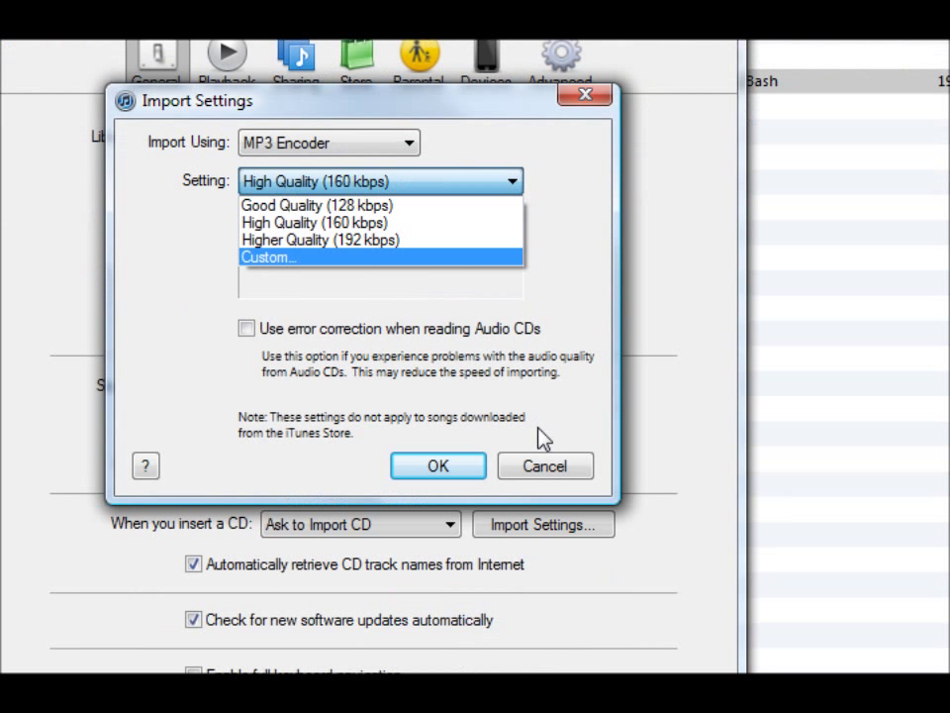
left_click(564, 386)
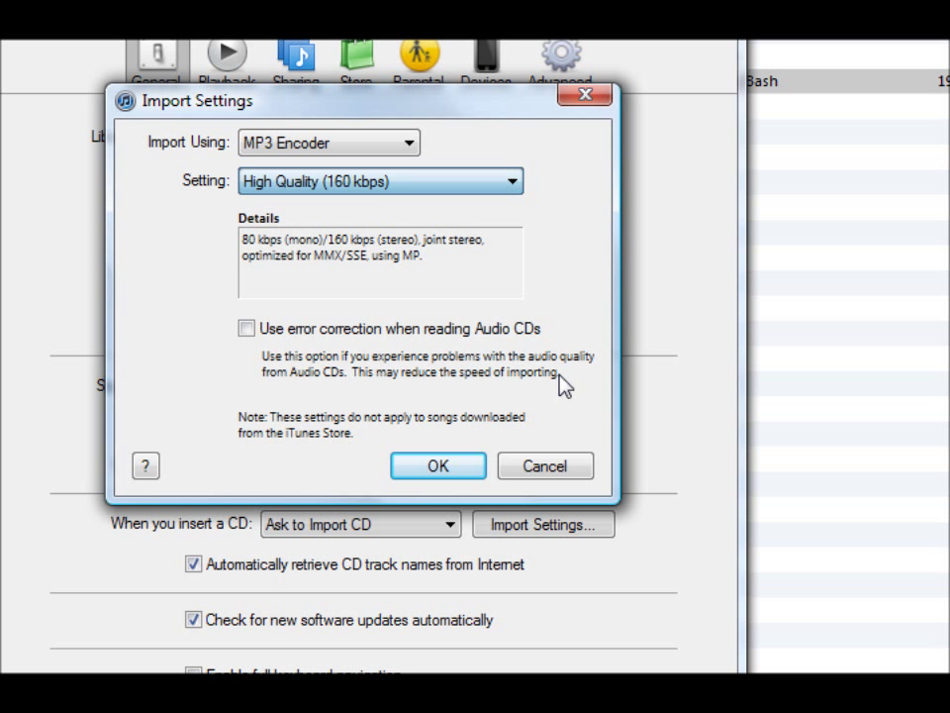
left_click(450, 477)
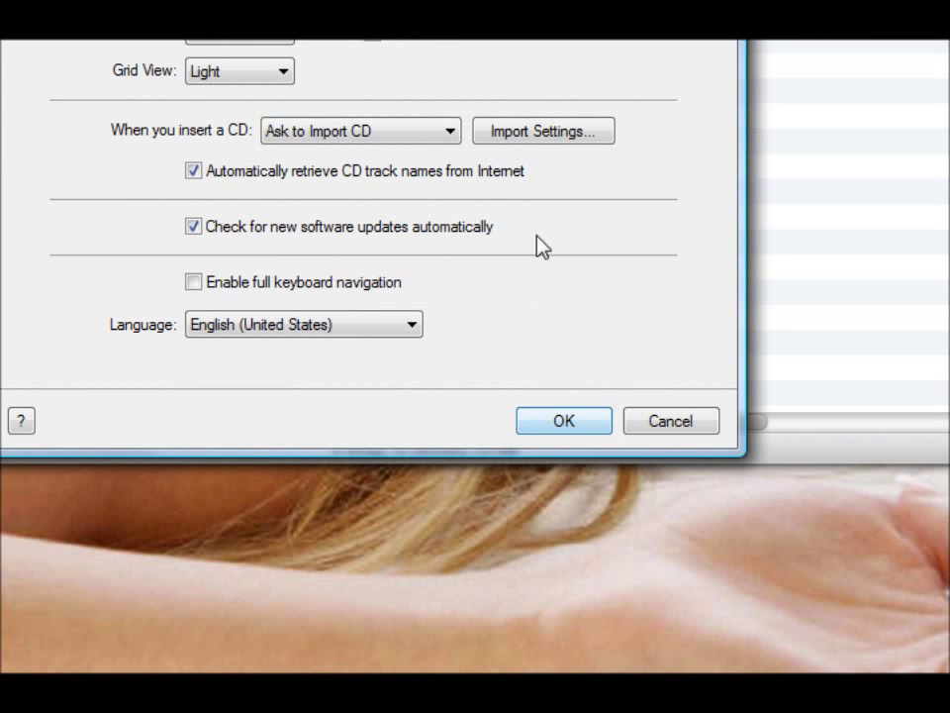
left_click(559, 424)
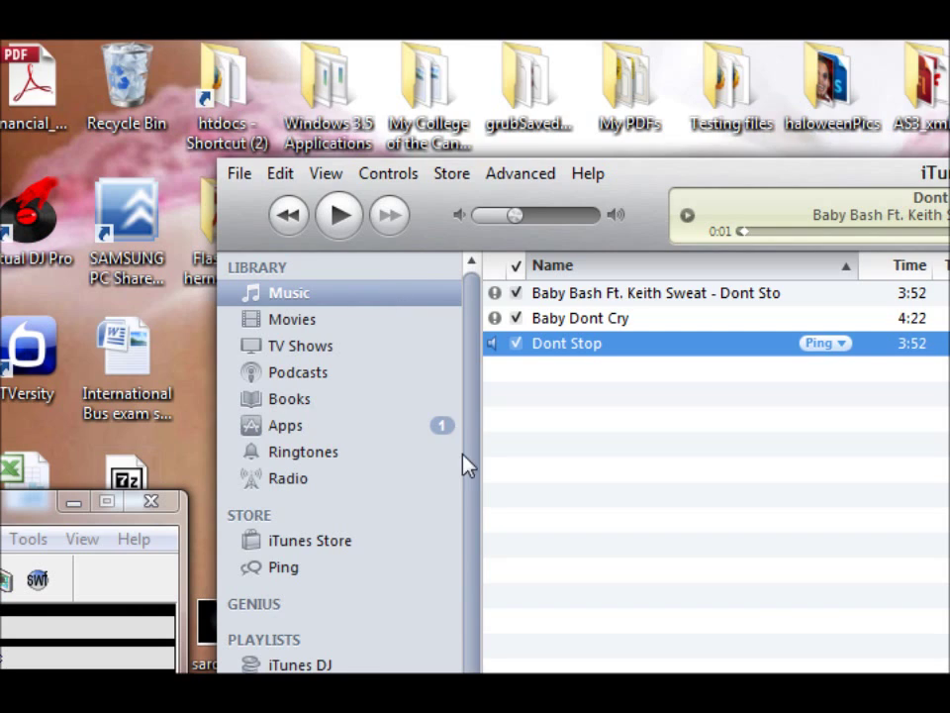
Clear the "baby dont" search and display the duplicate songs in the music library
scroll(469, 465, "down", 12)
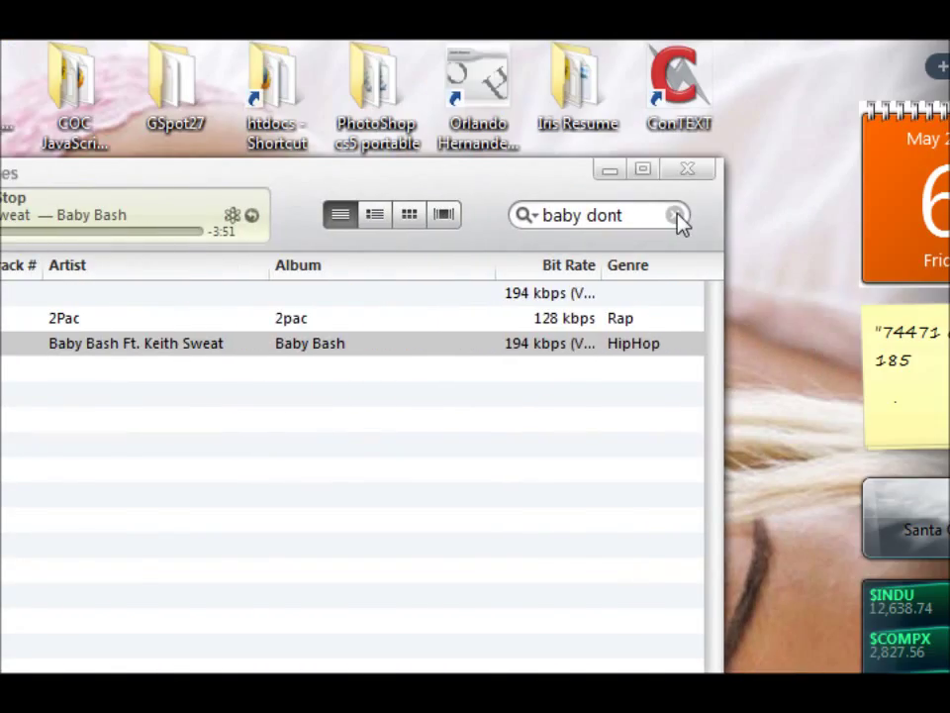
left_click(677, 217)
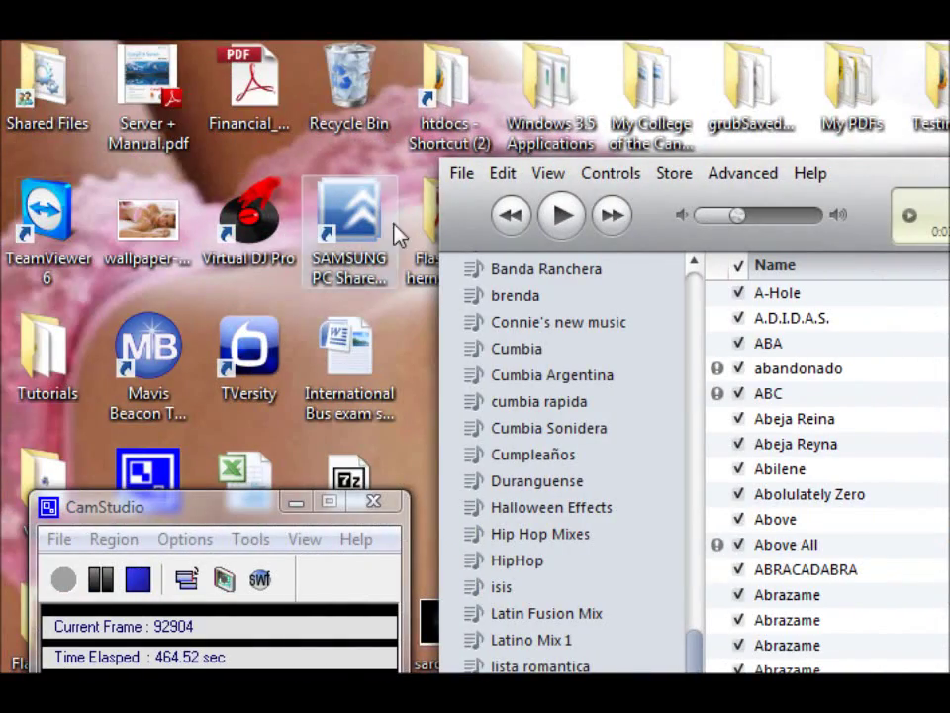
left_click(465, 178)
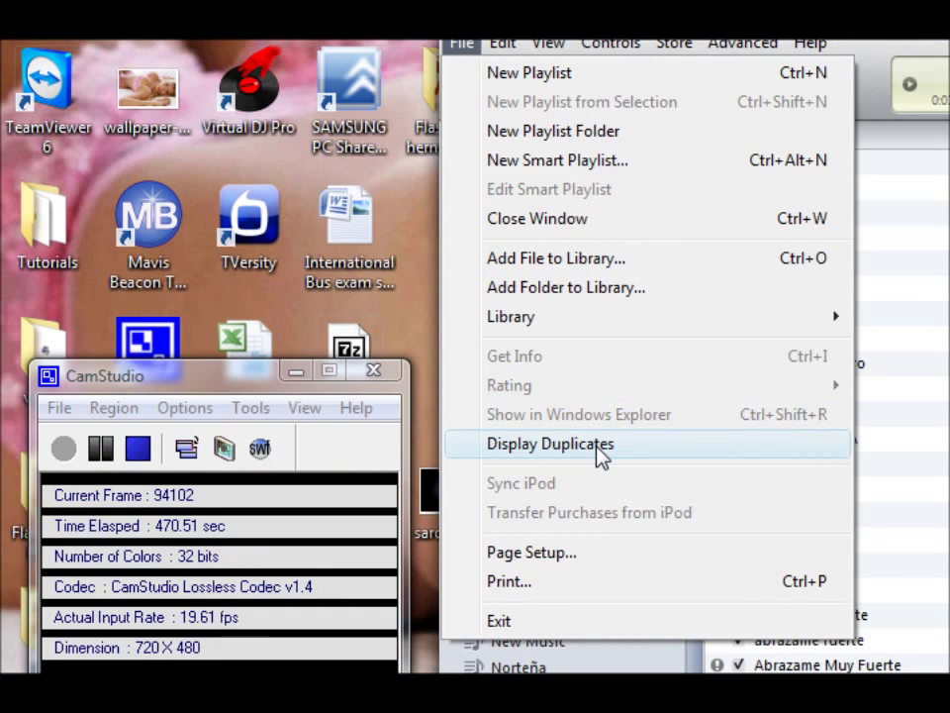
left_click(599, 580)
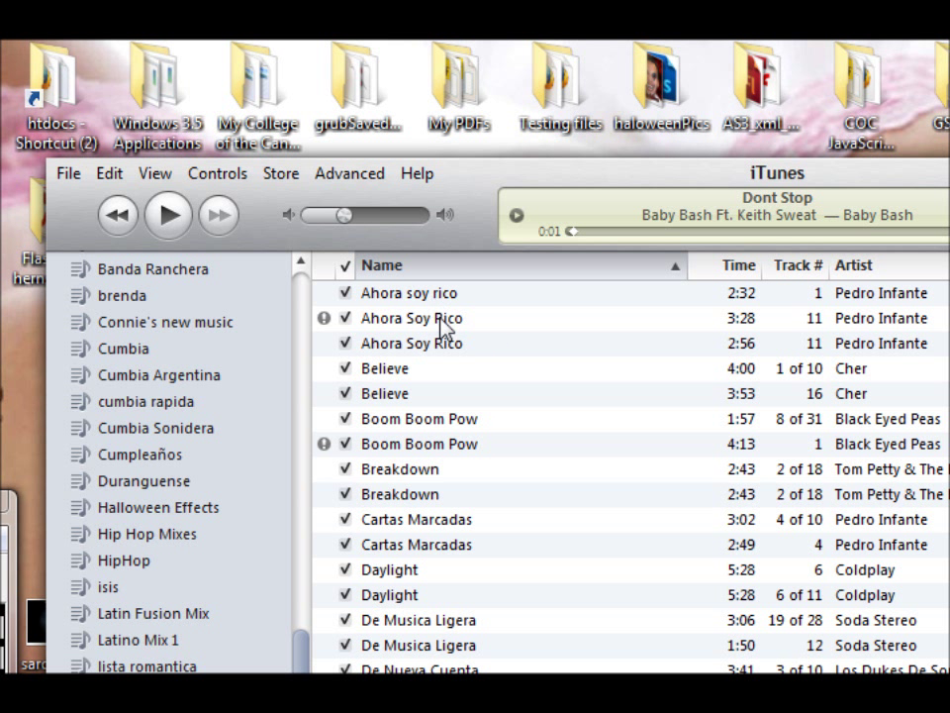
Compare the duplicate "Ahora Soy Rico" entries by Pedro Infante in the duplicates list
left_click(443, 323)
left_click(446, 344)
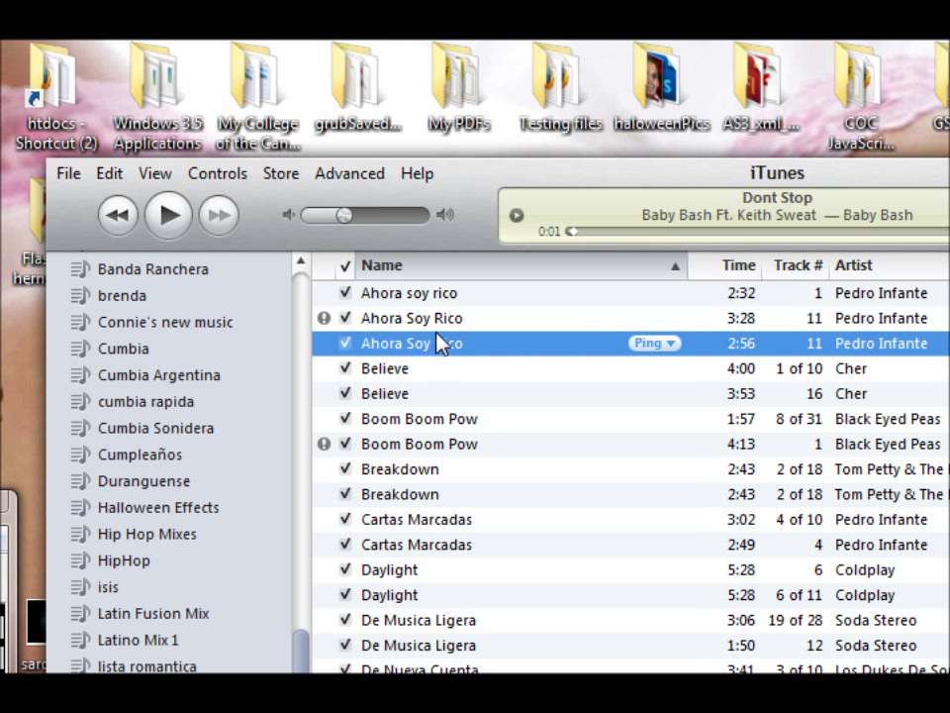
left_click(490, 294)
left_click(473, 329)
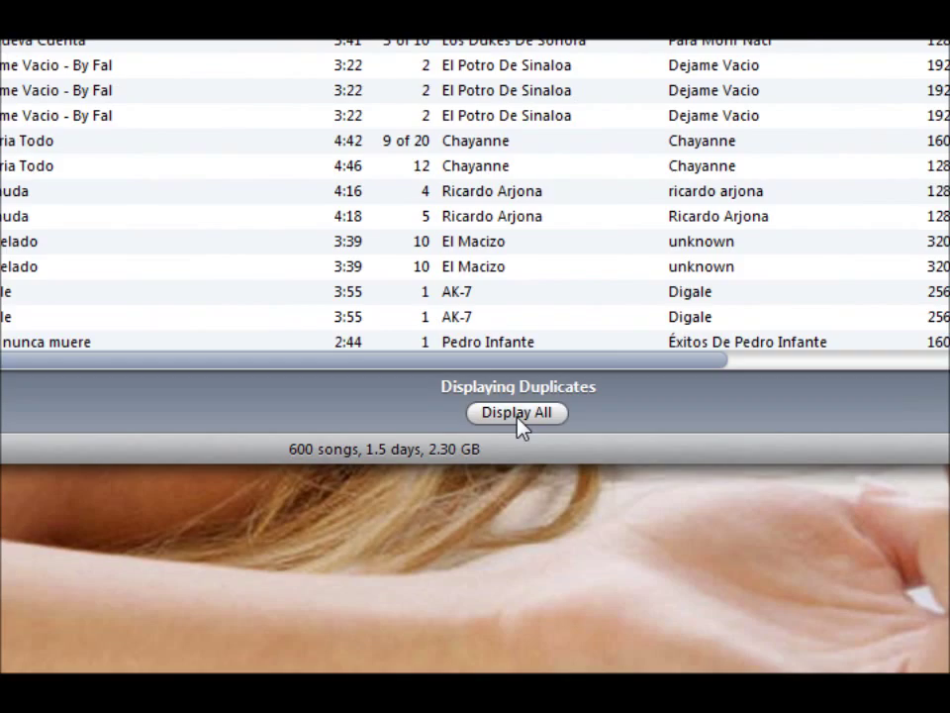
Return the song list to displaying all songs and move the iTunes window higher on the desktop
left_click(908, 544)
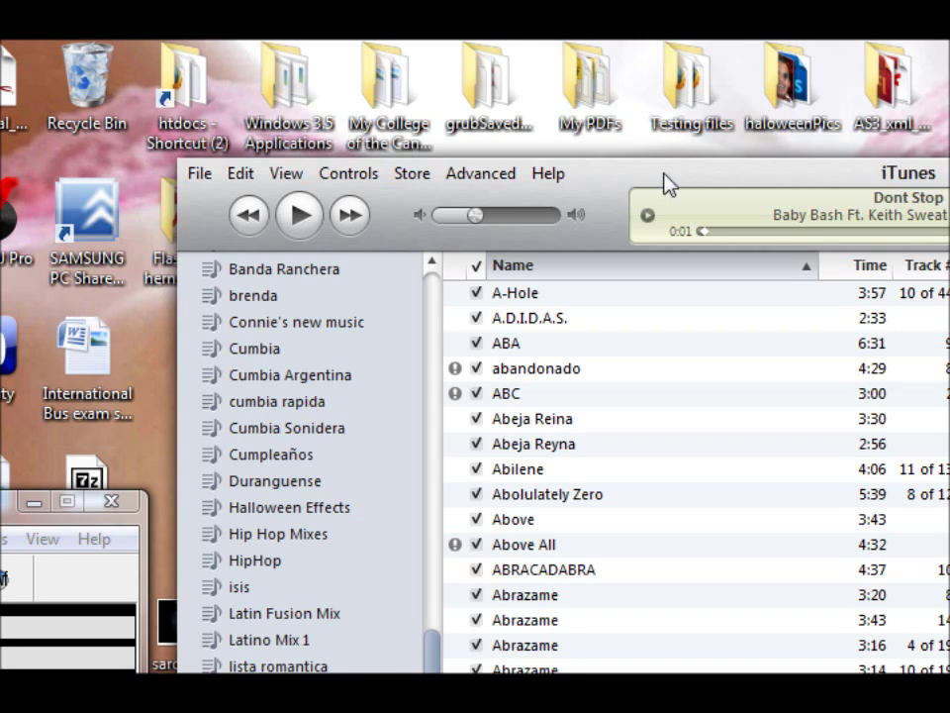
left_click_drag(665, 183, 602, 123)
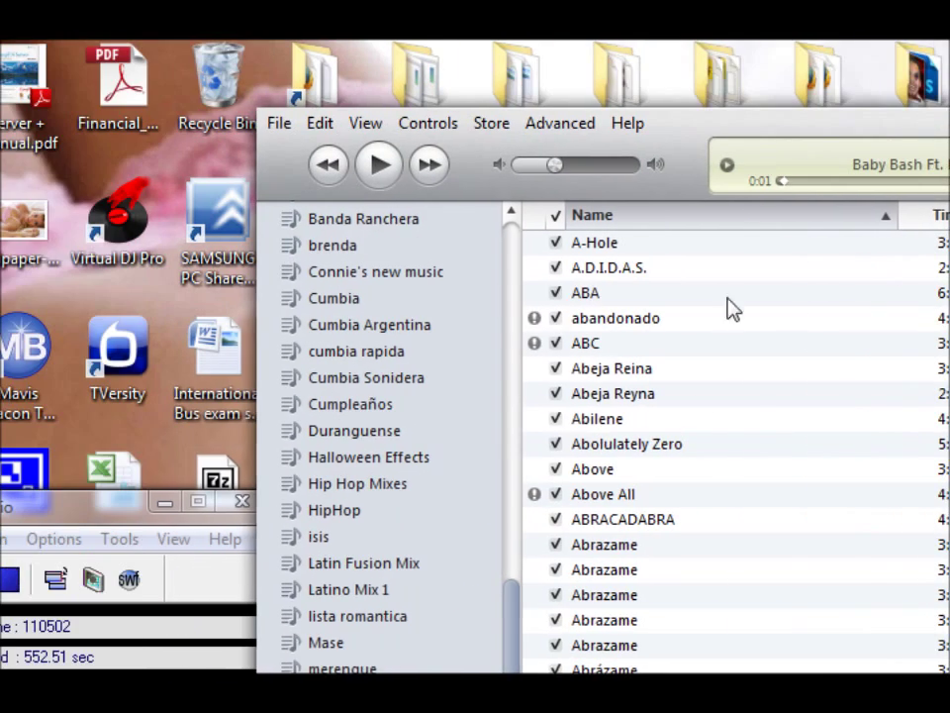